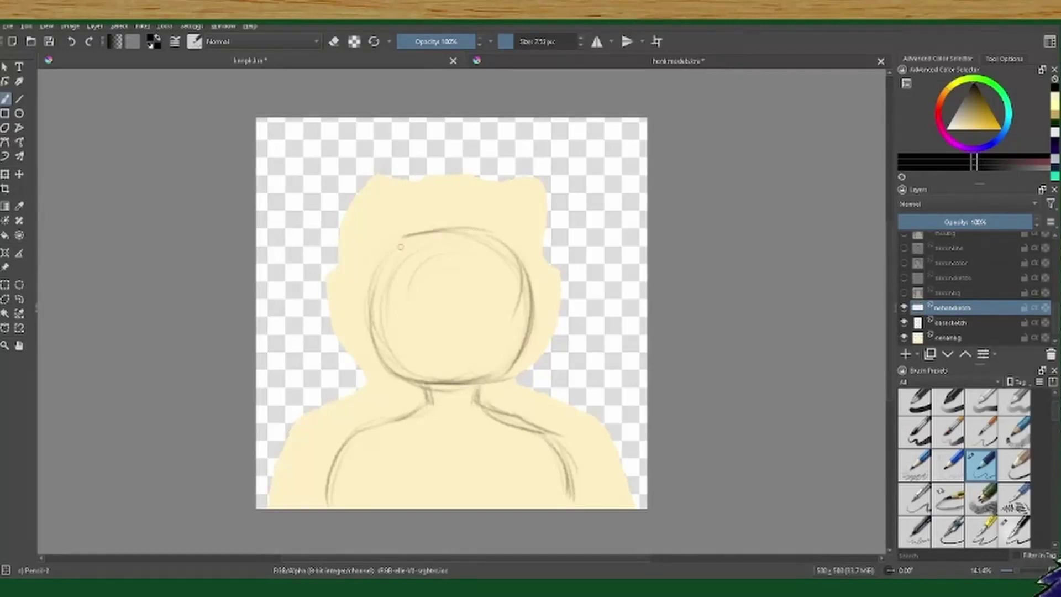
Step: Redraw the top, left and upper edges of the sketched head circle
{"action": "mouse_move", "coordinate": [497, 232]}
{"action": "left_mouse_down"}
{"action": "mouse_move", "coordinate": [468, 228]}
{"action": "mouse_move", "coordinate": [511, 310]}
{"action": "mouse_move", "coordinate": [486, 381]}
{"action": "left_mouse_up"}
{"action": "key", "text": "e"}
{"action": "left_click", "coordinate": [333, 43]}
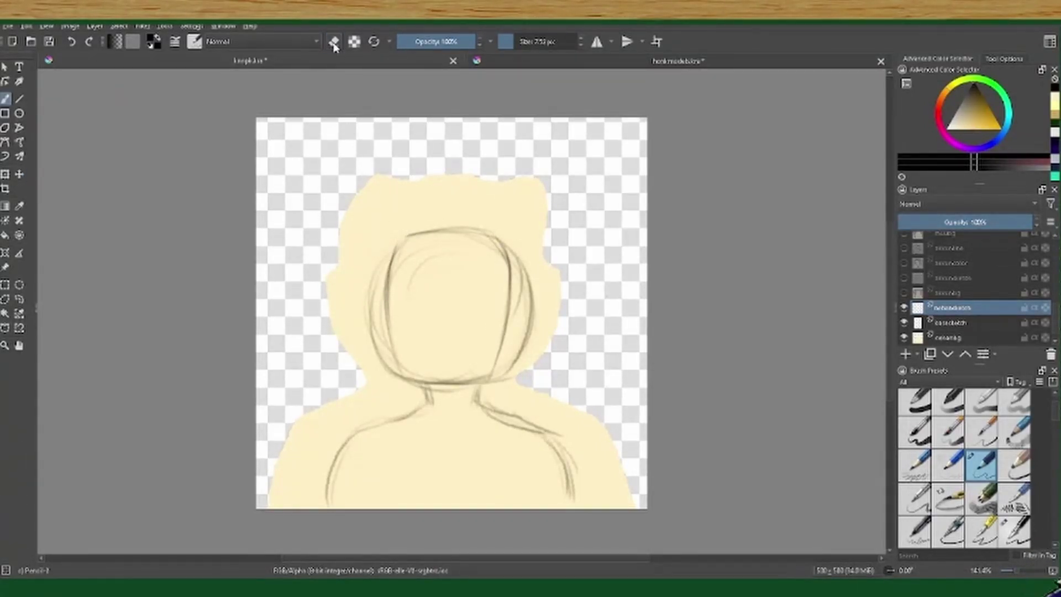
{"action": "left_click_drag", "start_coordinate": [410, 235], "coordinate": [387, 275]}
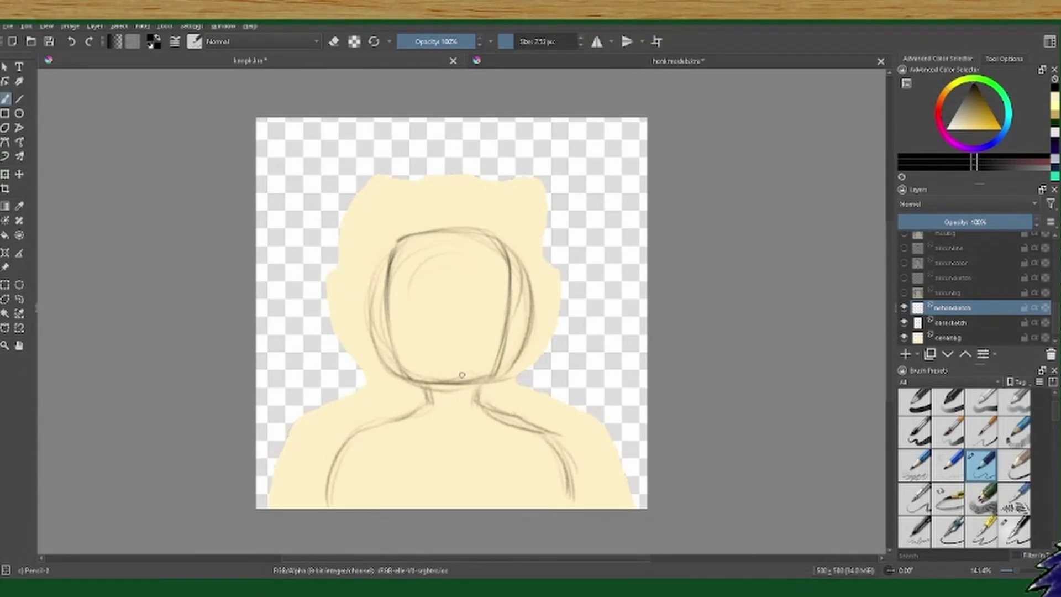
{"action": "mouse_move", "coordinate": [407, 252]}
{"action": "left_mouse_down"}
{"action": "mouse_move", "coordinate": [512, 271]}
{"action": "mouse_move", "coordinate": [390, 279]}
{"action": "left_mouse_up"}
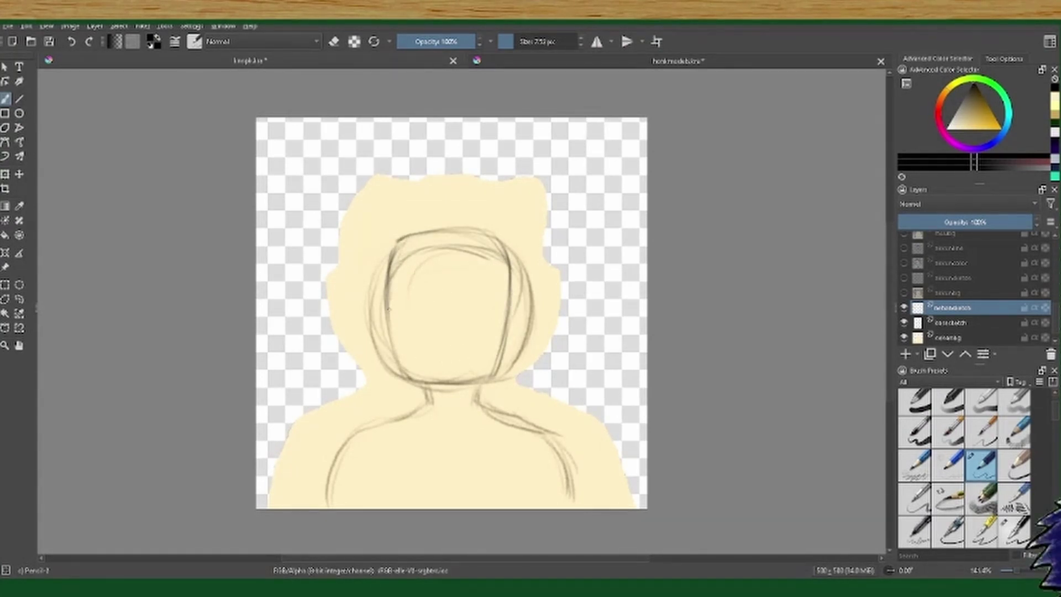
{"action": "left_click_drag", "start_coordinate": [480, 249], "coordinate": [508, 289]}
Step: Erase stray lines across the top of the head and redraw its arcs and sides
{"action": "key", "text": "e"}
{"action": "mouse_move", "coordinate": [389, 255]}
{"action": "left_mouse_down"}
{"action": "mouse_move", "coordinate": [410, 235]}
{"action": "mouse_move", "coordinate": [506, 237]}
{"action": "mouse_move", "coordinate": [511, 279]}
{"action": "left_mouse_up"}
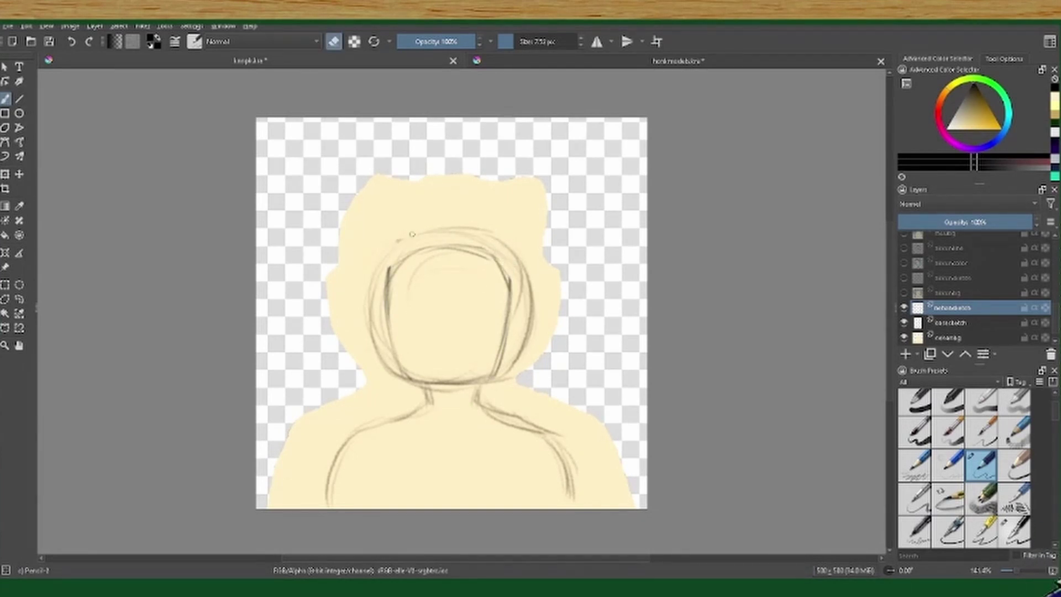
{"action": "left_click", "coordinate": [334, 43]}
{"action": "left_click_drag", "start_coordinate": [410, 256], "coordinate": [387, 293]}
{"action": "mouse_move", "coordinate": [402, 255]}
{"action": "left_mouse_down"}
{"action": "mouse_move", "coordinate": [441, 246]}
{"action": "mouse_move", "coordinate": [503, 260]}
{"action": "mouse_move", "coordinate": [509, 293]}
{"action": "left_mouse_up"}
{"action": "left_click_drag", "start_coordinate": [391, 369], "coordinate": [395, 335]}
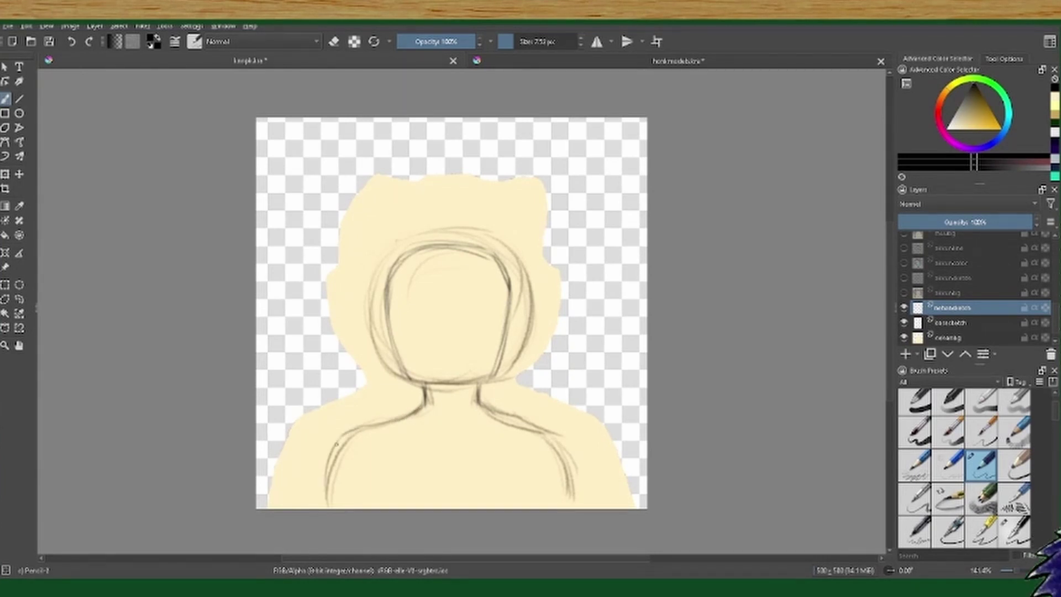
Step: Trace darker shoulder lines and draw vertical and horizontal face guide lines
{"action": "left_click_drag", "start_coordinate": [416, 420], "coordinate": [323, 505]}
{"action": "left_click_drag", "start_coordinate": [481, 403], "coordinate": [577, 507]}
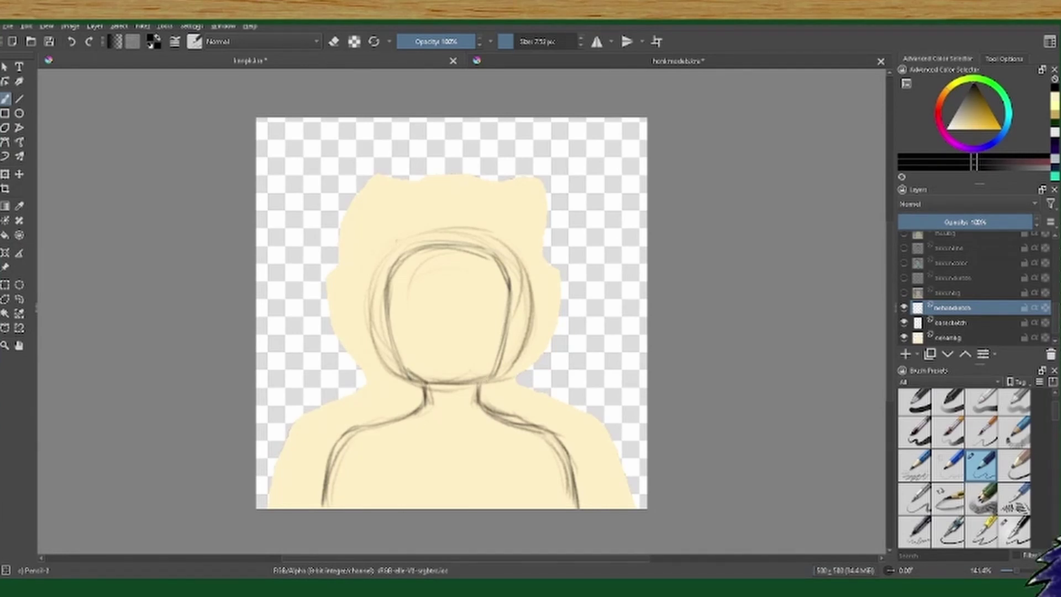
{"action": "left_click", "coordinate": [333, 41]}
{"action": "key", "text": "e"}
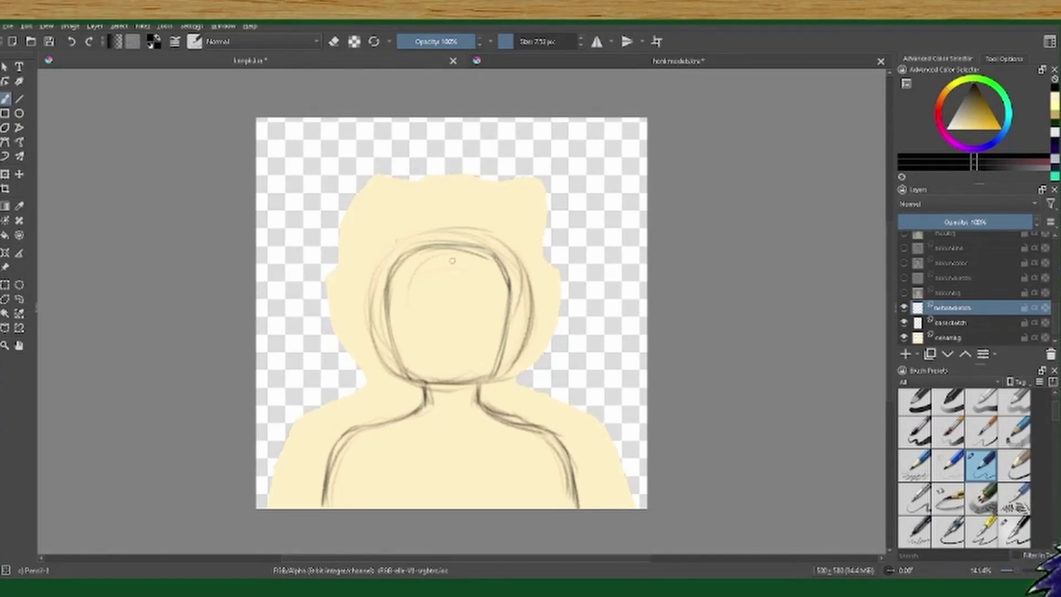
{"action": "mouse_move", "coordinate": [448, 271]}
{"action": "left_mouse_down"}
{"action": "mouse_move", "coordinate": [449, 372]}
{"action": "mouse_move", "coordinate": [480, 344]}
{"action": "left_mouse_up"}
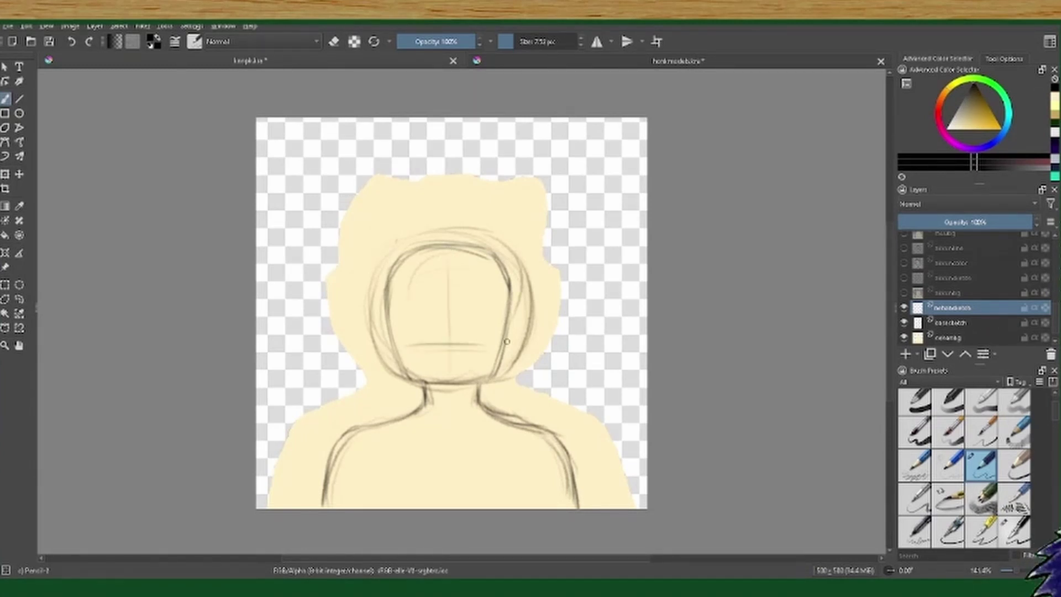
Step: Zoom in on the face and sketch both ears and two short eye lines
{"action": "left_click", "coordinate": [1021, 574]}
{"action": "left_click_drag", "start_coordinate": [353, 342], "coordinate": [360, 382]}
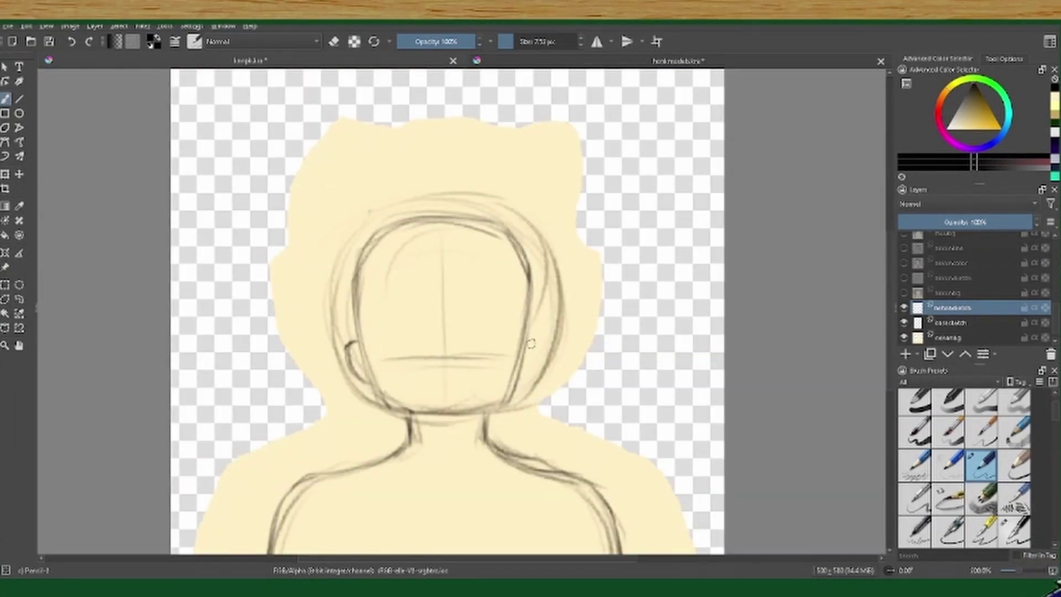
{"action": "left_click_drag", "start_coordinate": [530, 343], "coordinate": [524, 381]}
{"action": "left_click_drag", "start_coordinate": [381, 316], "coordinate": [504, 316]}
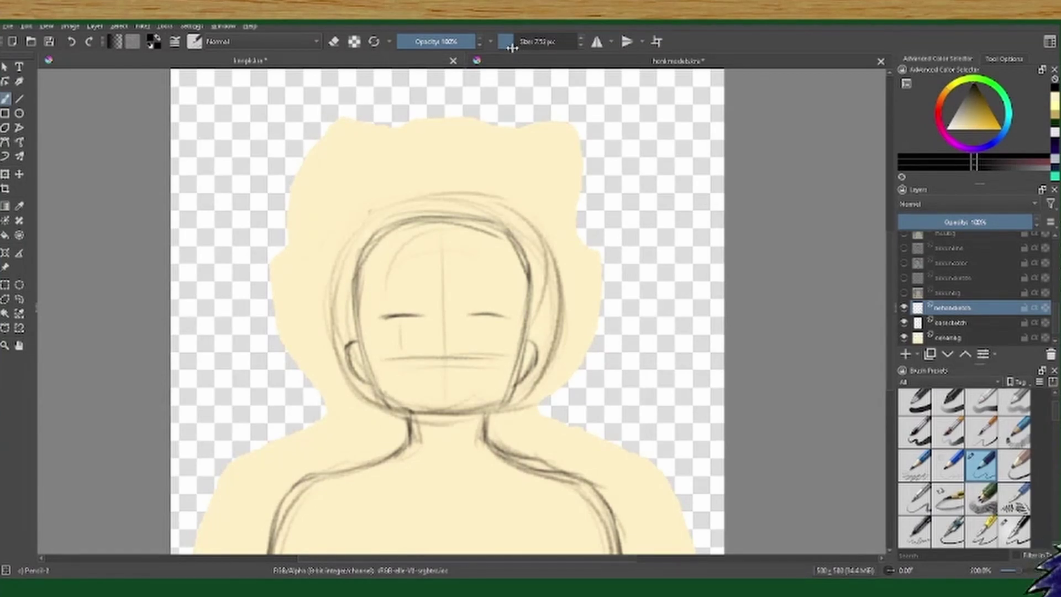
Step: With a thinner brush, refine the right eye, add a left eyebrow and start spiky bangs
{"action": "left_click", "coordinate": [509, 41]}
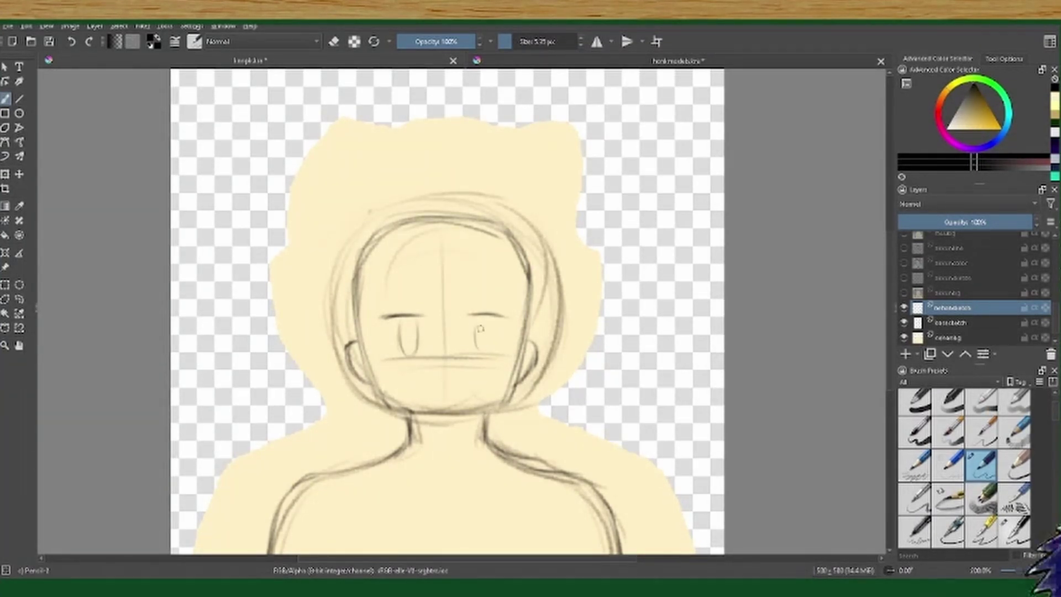
{"action": "mouse_move", "coordinate": [488, 326]}
{"action": "left_mouse_down"}
{"action": "mouse_move", "coordinate": [489, 348]}
{"action": "mouse_move", "coordinate": [474, 352]}
{"action": "mouse_move", "coordinate": [473, 328]}
{"action": "left_mouse_up"}
{"action": "key", "text": "e"}
{"action": "key", "text": "e"}
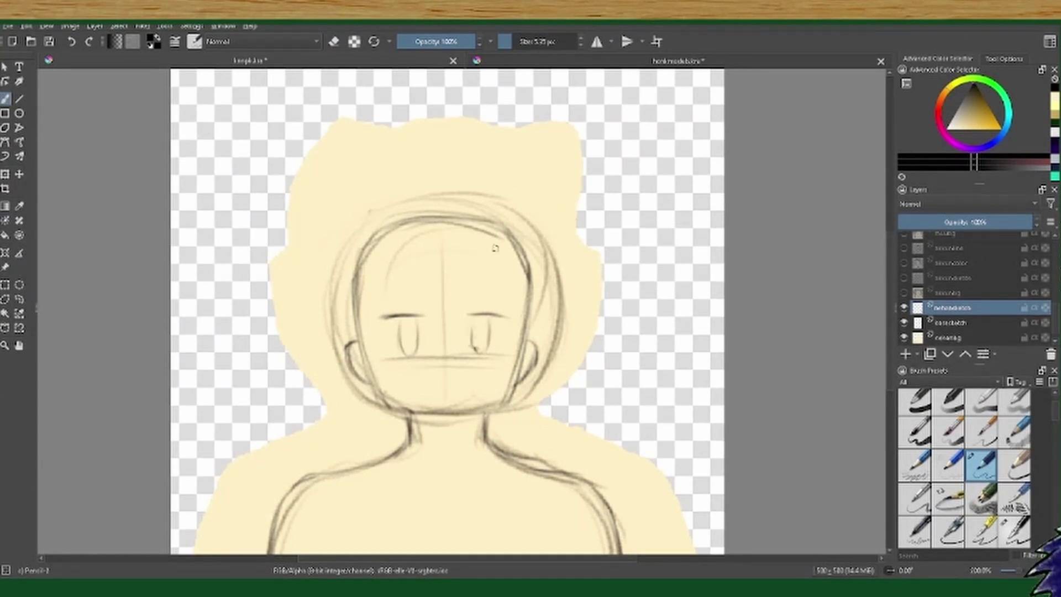
{"action": "left_click", "coordinate": [334, 42]}
{"action": "key", "text": "e"}
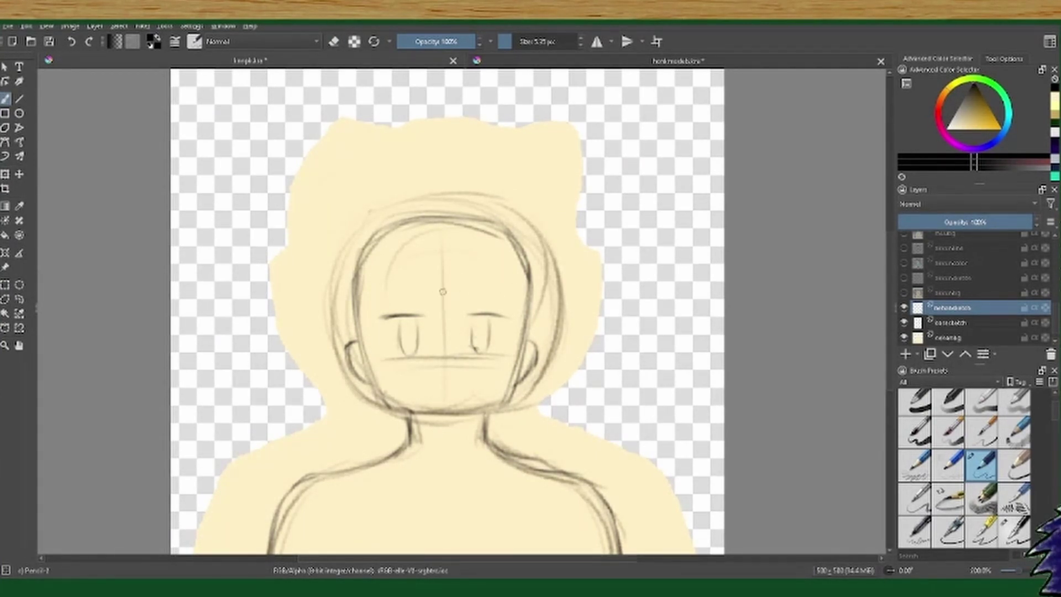
{"action": "left_click_drag", "start_coordinate": [386, 293], "coordinate": [429, 290]}
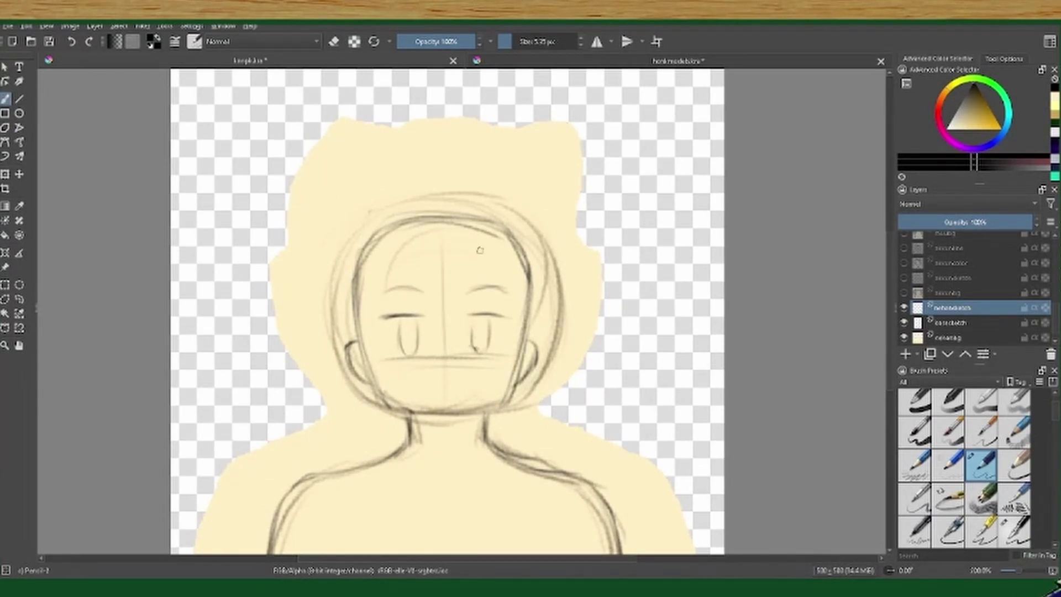
{"action": "mouse_move", "coordinate": [448, 243]}
{"action": "left_mouse_down"}
{"action": "mouse_move", "coordinate": [525, 290]}
{"action": "mouse_move", "coordinate": [364, 298]}
{"action": "mouse_move", "coordinate": [418, 254]}
{"action": "mouse_move", "coordinate": [419, 271]}
{"action": "left_mouse_up"}
Step: Add spiky hair strands across the centre, left and right of the fringe
{"action": "left_click_drag", "start_coordinate": [452, 231], "coordinate": [460, 283]}
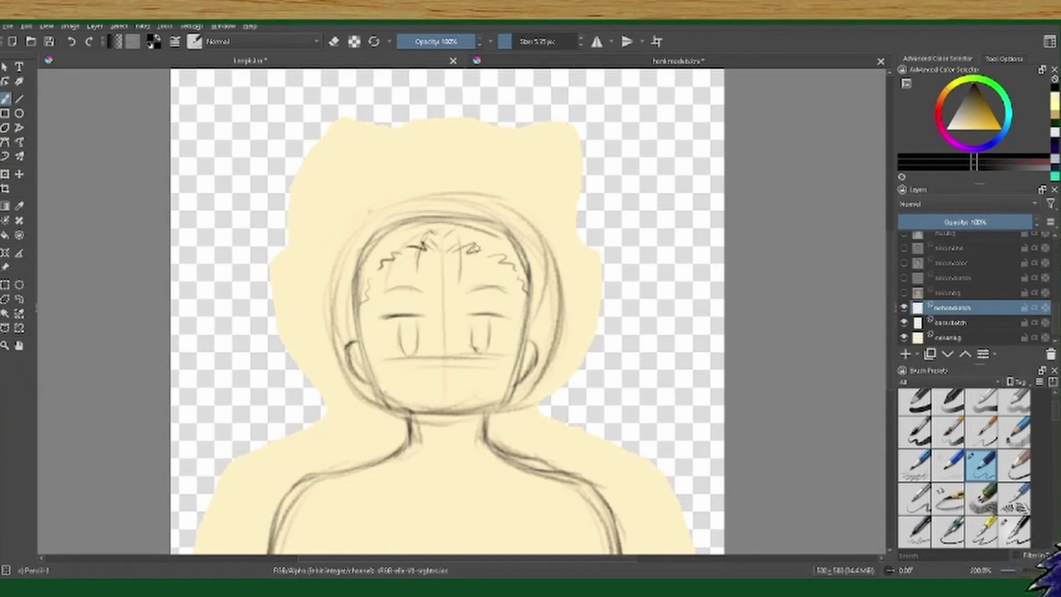
{"action": "left_click_drag", "start_coordinate": [479, 246], "coordinate": [465, 285]}
{"action": "left_click_drag", "start_coordinate": [425, 243], "coordinate": [420, 274]}
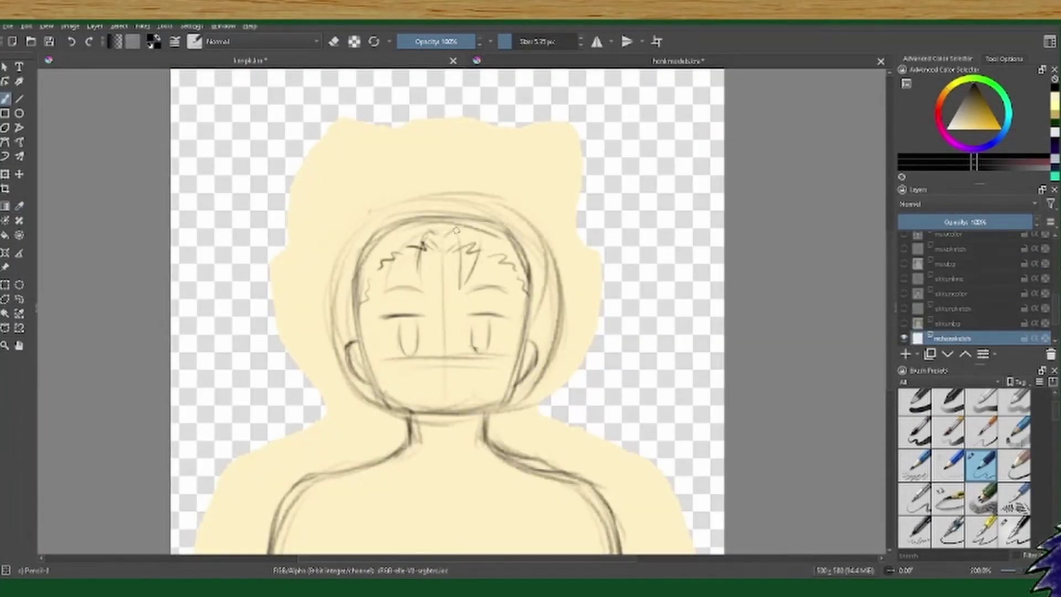
{"action": "left_click_drag", "start_coordinate": [398, 242], "coordinate": [403, 277]}
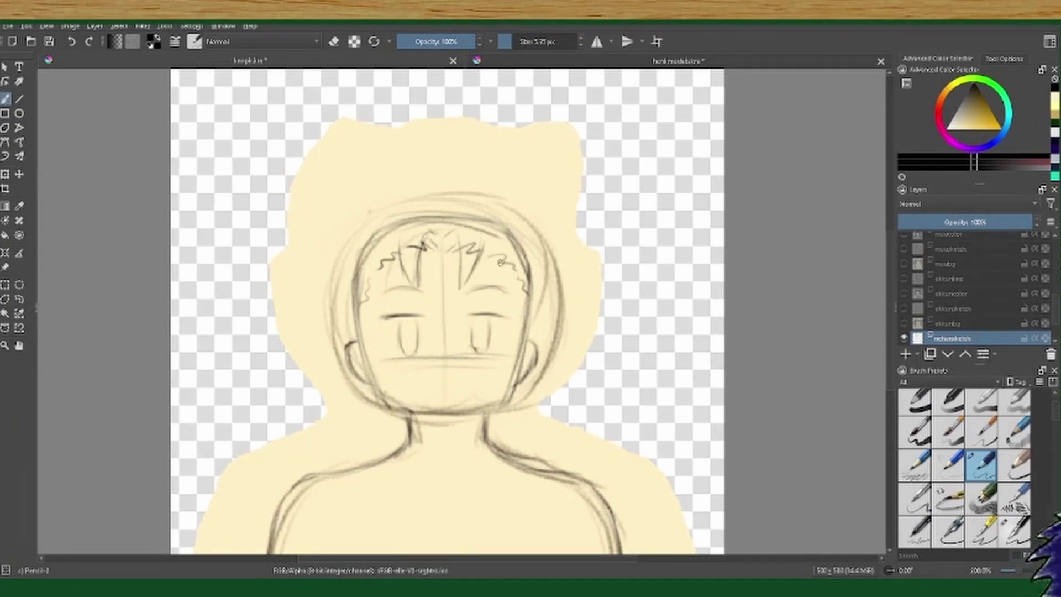
{"action": "mouse_move", "coordinate": [479, 252]}
{"action": "left_mouse_down"}
{"action": "mouse_move", "coordinate": [497, 299]}
{"action": "mouse_move", "coordinate": [517, 315]}
{"action": "mouse_move", "coordinate": [469, 287]}
{"action": "left_mouse_up"}
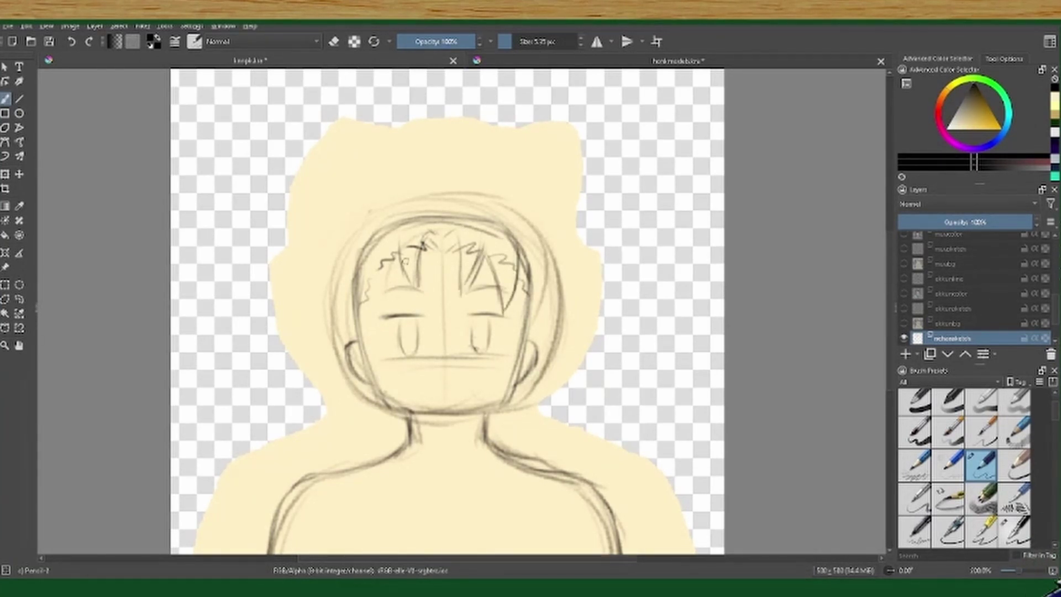
{"action": "left_click_drag", "start_coordinate": [401, 259], "coordinate": [414, 280]}
{"action": "left_click_drag", "start_coordinate": [538, 250], "coordinate": [531, 324]}
{"action": "left_click_drag", "start_coordinate": [535, 284], "coordinate": [519, 337]}
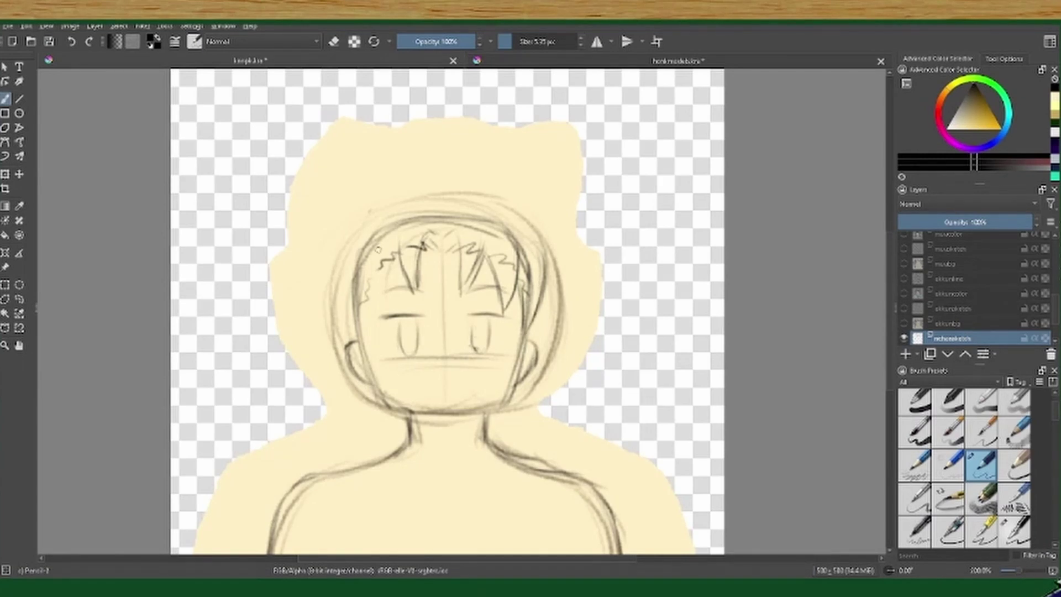
{"action": "left_click_drag", "start_coordinate": [375, 236], "coordinate": [366, 298]}
{"action": "left_click_drag", "start_coordinate": [391, 263], "coordinate": [382, 308]}
{"action": "left_click_drag", "start_coordinate": [382, 282], "coordinate": [374, 311]}
Step: Sketch the left side of the hair, erase stray edge marks, and add strands over the top
{"action": "left_click_drag", "start_coordinate": [350, 255], "coordinate": [340, 337]}
{"action": "left_click_drag", "start_coordinate": [373, 279], "coordinate": [361, 345]}
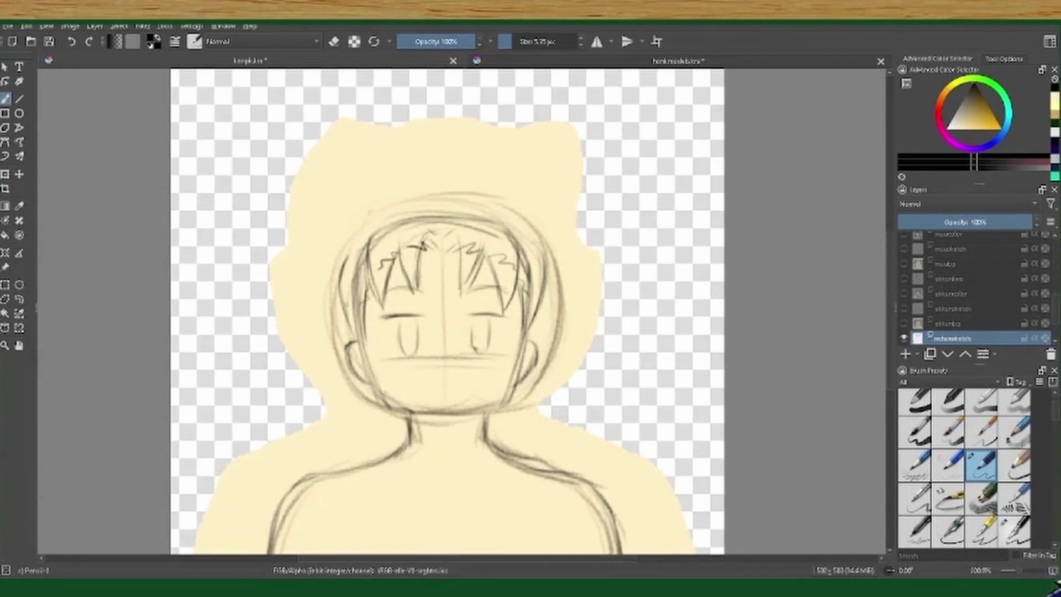
{"action": "left_click_drag", "start_coordinate": [365, 301], "coordinate": [346, 347]}
{"action": "left_click_drag", "start_coordinate": [350, 251], "coordinate": [347, 305]}
{"action": "left_click_drag", "start_coordinate": [348, 276], "coordinate": [346, 330]}
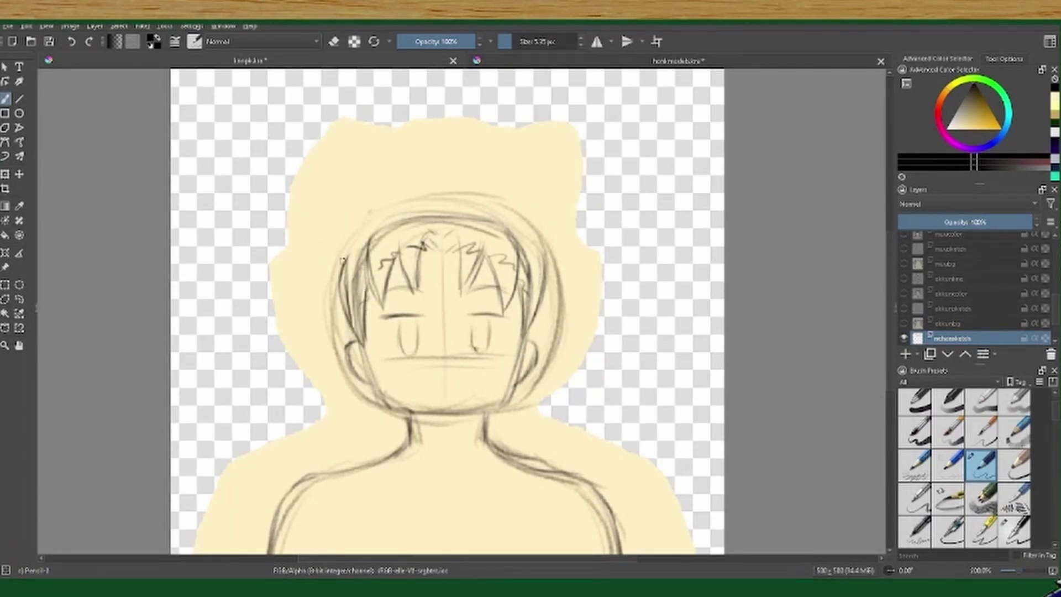
{"action": "key", "text": "e"}
{"action": "left_click_drag", "start_coordinate": [345, 251], "coordinate": [345, 319]}
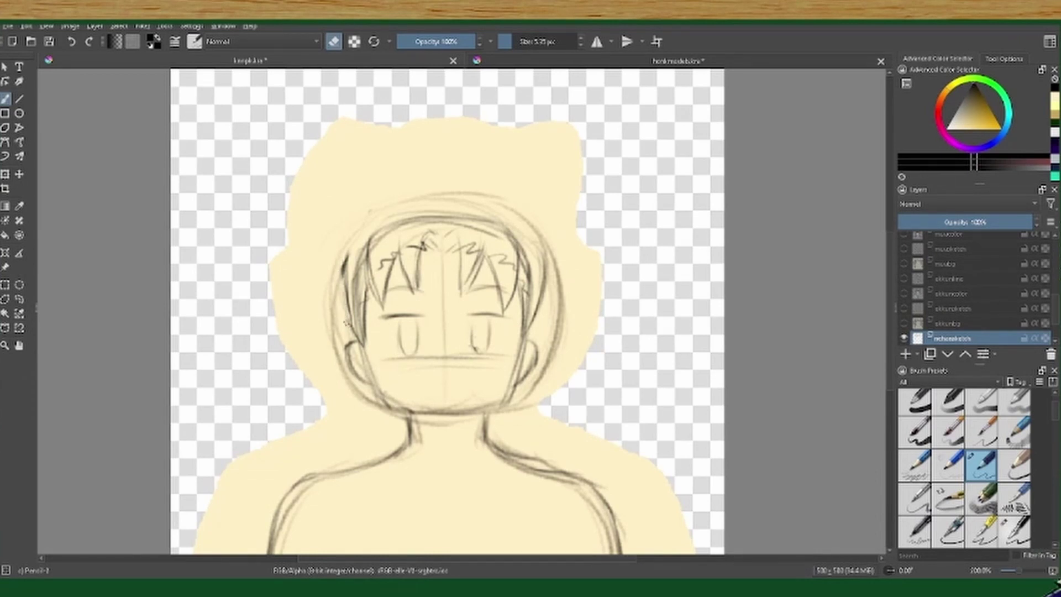
{"action": "left_click_drag", "start_coordinate": [538, 248], "coordinate": [539, 297]}
{"action": "key", "text": "e"}
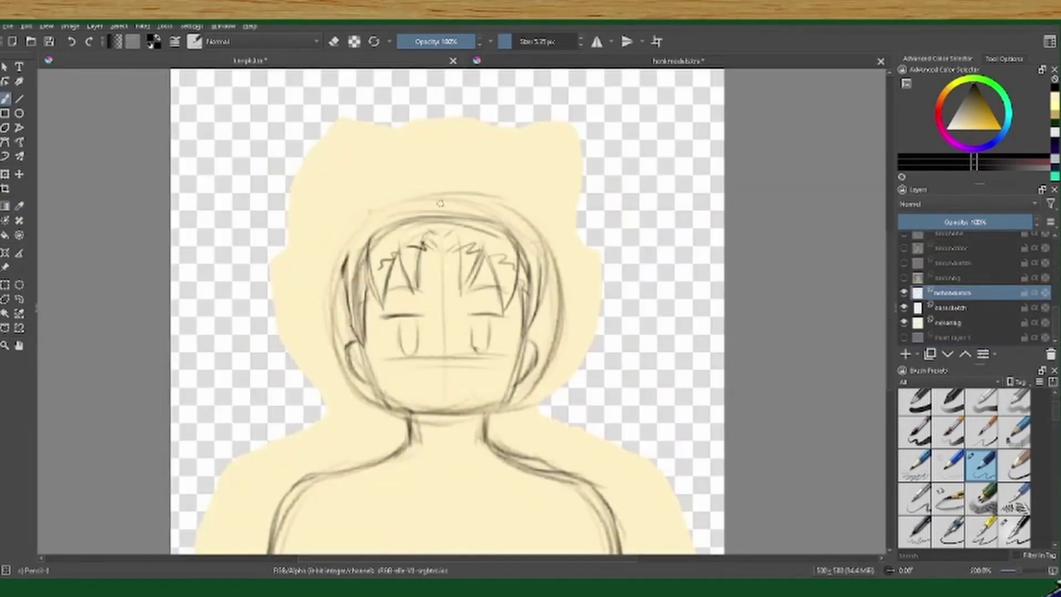
{"action": "mouse_move", "coordinate": [434, 206]}
{"action": "left_mouse_down"}
{"action": "mouse_move", "coordinate": [373, 208]}
{"action": "mouse_move", "coordinate": [509, 202]}
{"action": "left_mouse_up"}
{"action": "mouse_move", "coordinate": [381, 207]}
{"action": "left_mouse_down"}
{"action": "mouse_move", "coordinate": [347, 222]}
{"action": "mouse_move", "coordinate": [348, 343]}
{"action": "left_mouse_up"}
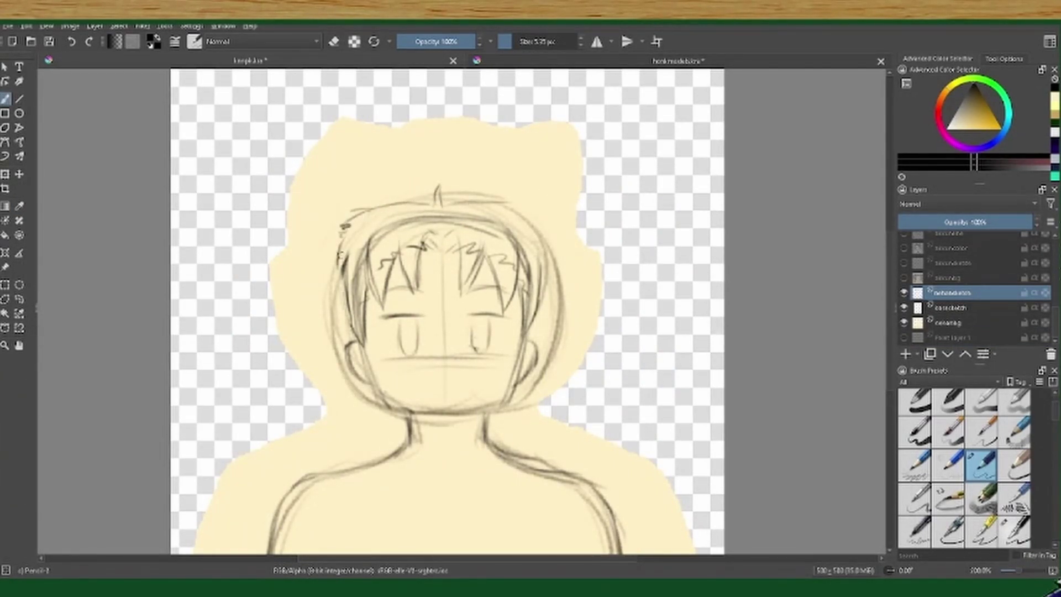
{"action": "left_click_drag", "start_coordinate": [498, 206], "coordinate": [543, 265]}
Step: Redraw the jaw lines and chin, and add a short mouth line
{"action": "left_click_drag", "start_coordinate": [539, 308], "coordinate": [529, 341]}
{"action": "left_click_drag", "start_coordinate": [536, 231], "coordinate": [547, 250]}
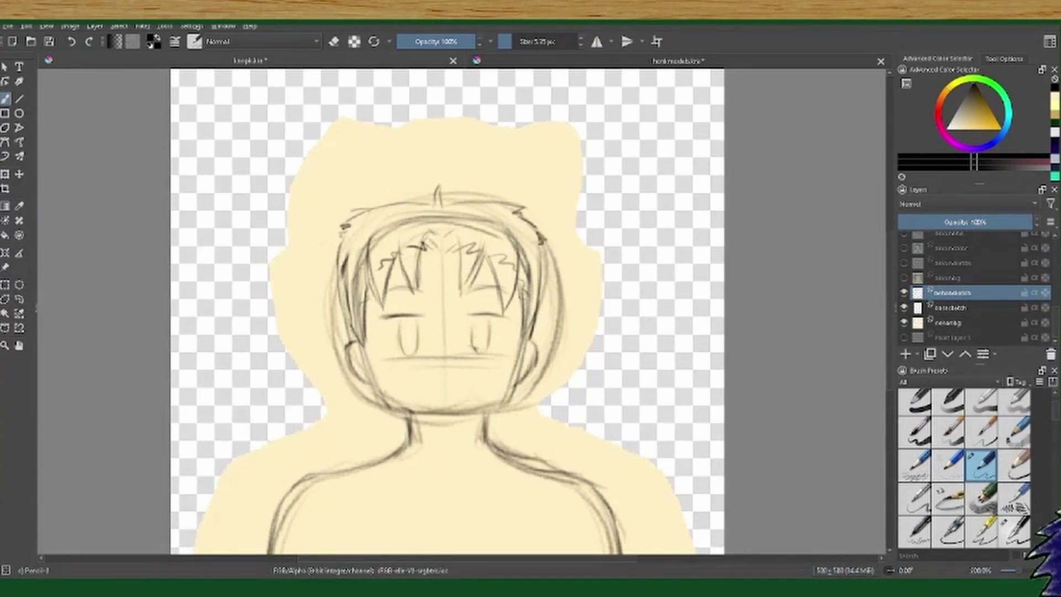
{"action": "left_click_drag", "start_coordinate": [361, 349], "coordinate": [395, 410]}
{"action": "left_click_drag", "start_coordinate": [517, 366], "coordinate": [496, 409]}
{"action": "left_click_drag", "start_coordinate": [524, 348], "coordinate": [494, 412]}
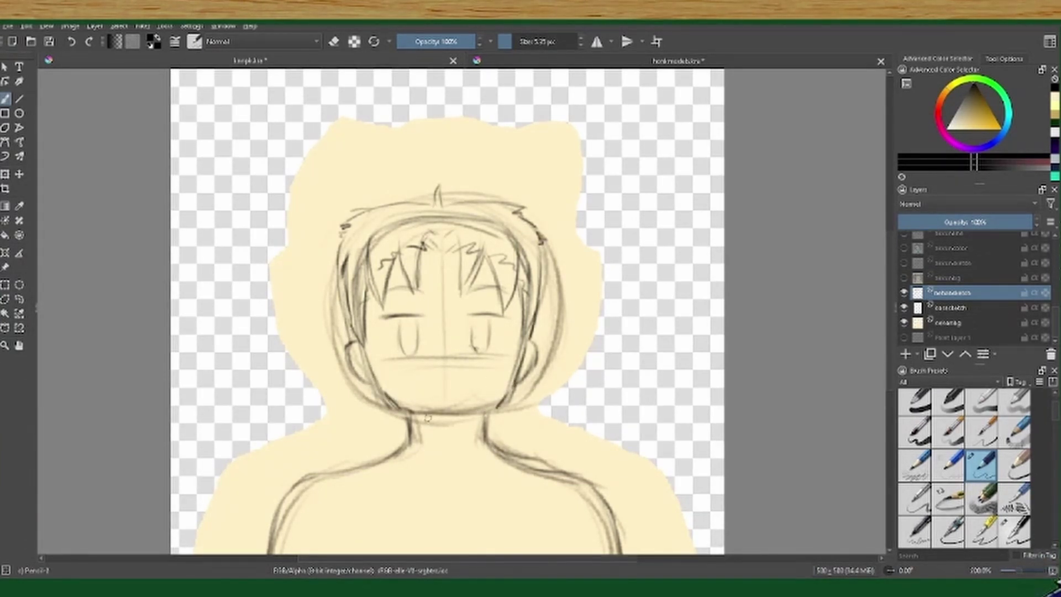
{"action": "mouse_move", "coordinate": [409, 414]}
{"action": "left_mouse_down"}
{"action": "mouse_move", "coordinate": [481, 420]}
{"action": "mouse_move", "coordinate": [496, 408]}
{"action": "left_mouse_up"}
{"action": "left_click_drag", "start_coordinate": [429, 399], "coordinate": [466, 398]}
{"action": "key", "text": "ctrl+z"}
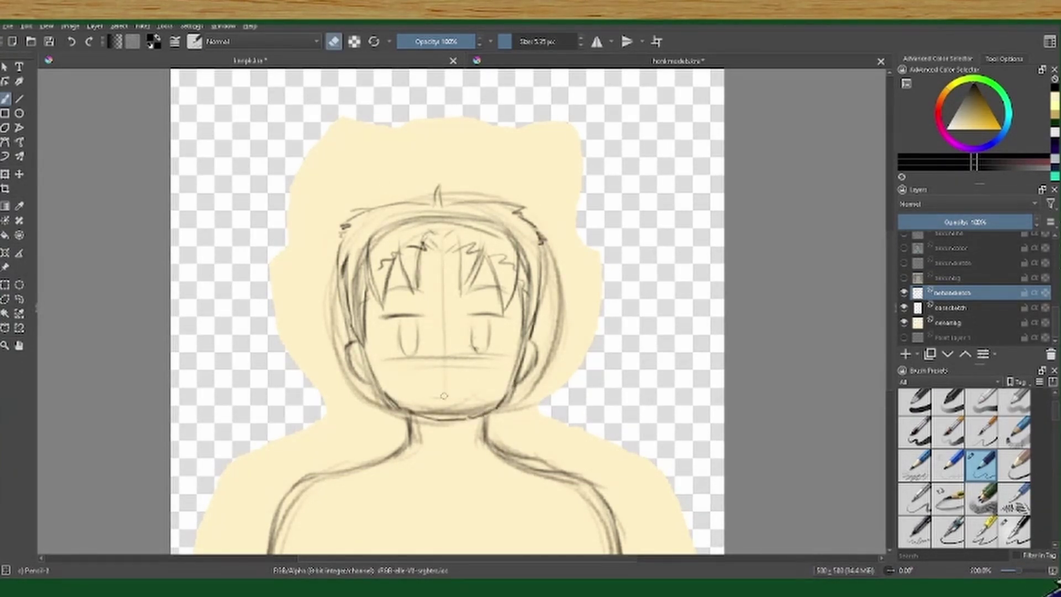
{"action": "left_click_drag", "start_coordinate": [433, 398], "coordinate": [454, 397]}
Step: Sketch fur strokes on both shoulders, erasing a scribble on the left
{"action": "scroll", "coordinate": [478, 368], "scroll_direction": "down", "scroll_amount": 3}
{"action": "key", "text": "e"}
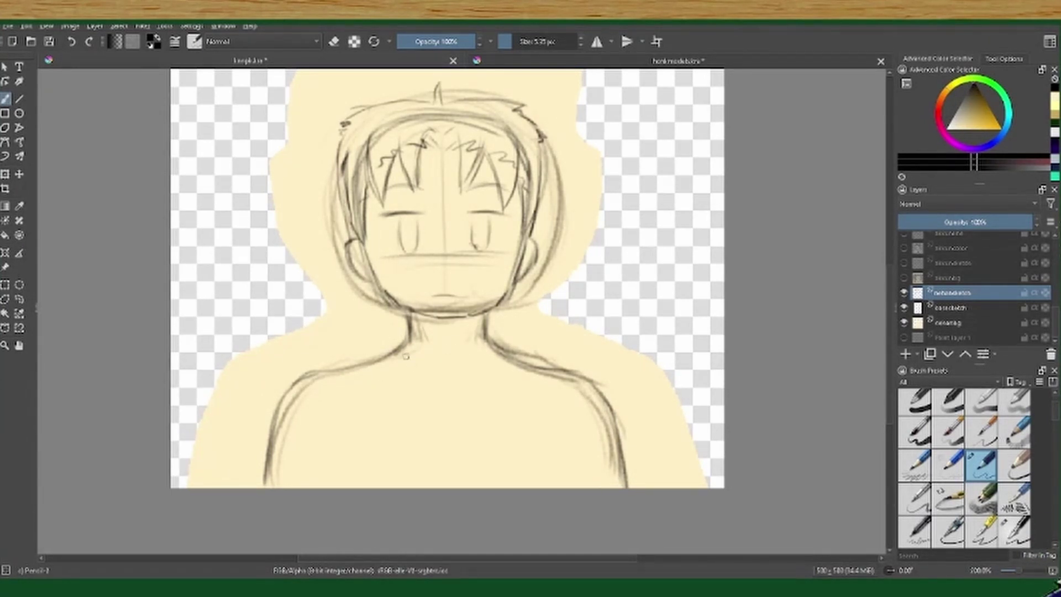
{"action": "left_click_drag", "start_coordinate": [398, 325], "coordinate": [368, 357]}
{"action": "left_click_drag", "start_coordinate": [493, 330], "coordinate": [538, 359]}
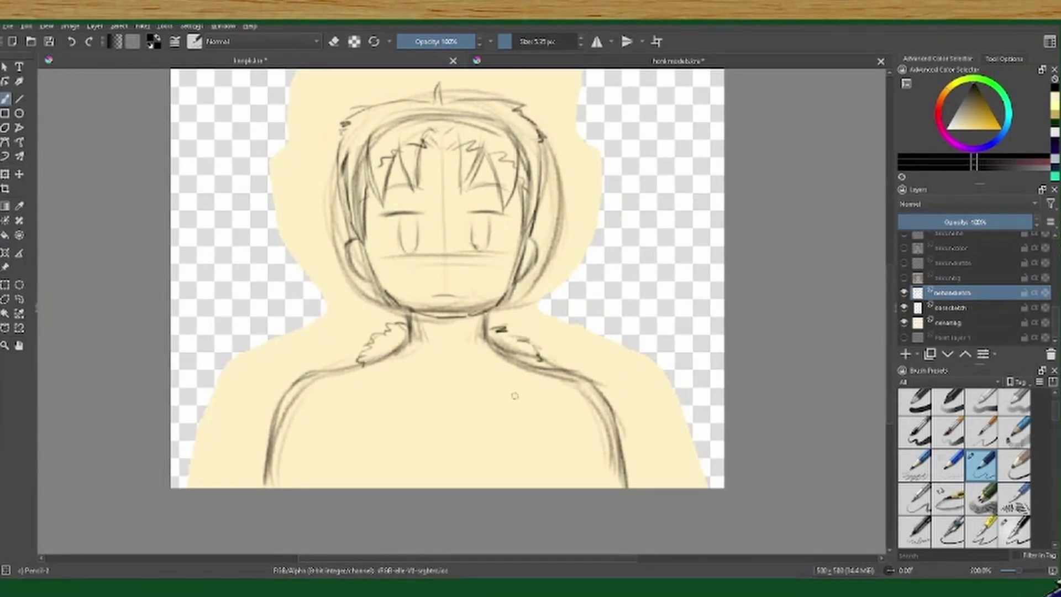
{"action": "key", "text": "e"}
{"action": "mouse_move", "coordinate": [403, 326]}
{"action": "left_mouse_down"}
{"action": "mouse_move", "coordinate": [370, 343]}
{"action": "mouse_move", "coordinate": [358, 325]}
{"action": "left_mouse_up"}
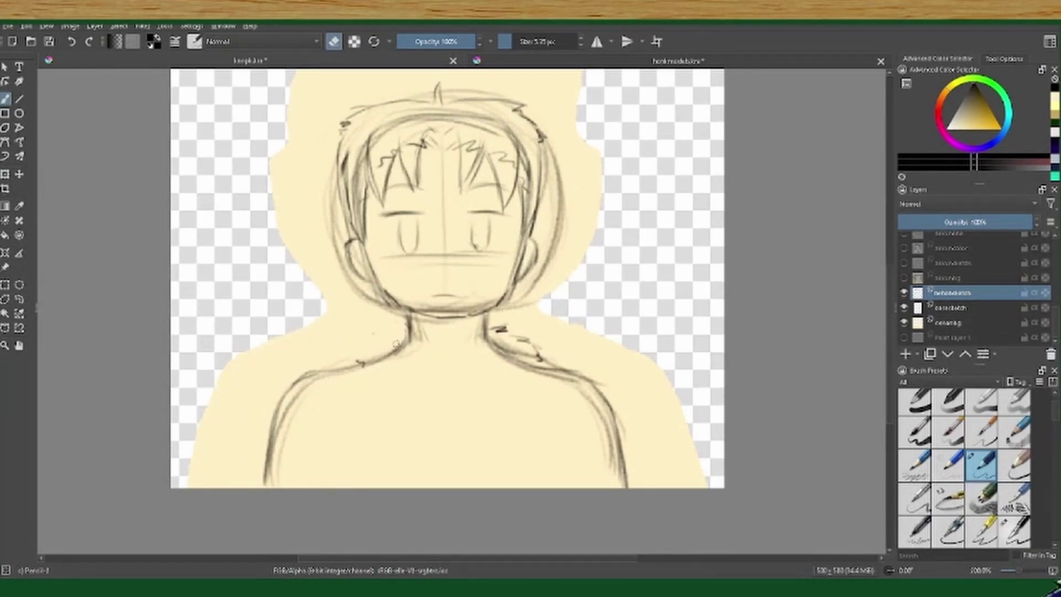
{"action": "left_click", "coordinate": [334, 45]}
{"action": "mouse_move", "coordinate": [406, 328]}
{"action": "left_mouse_down"}
{"action": "mouse_move", "coordinate": [358, 365]}
{"action": "mouse_move", "coordinate": [421, 363]}
{"action": "left_mouse_up"}
Step: Draw the zigzag fur collar around the neck and down the left side
{"action": "mouse_move", "coordinate": [494, 345]}
{"action": "left_mouse_down"}
{"action": "mouse_move", "coordinate": [479, 366]}
{"action": "mouse_move", "coordinate": [385, 338]}
{"action": "mouse_move", "coordinate": [350, 369]}
{"action": "mouse_move", "coordinate": [544, 366]}
{"action": "left_mouse_up"}
{"action": "left_click_drag", "start_coordinate": [441, 380], "coordinate": [426, 387]}
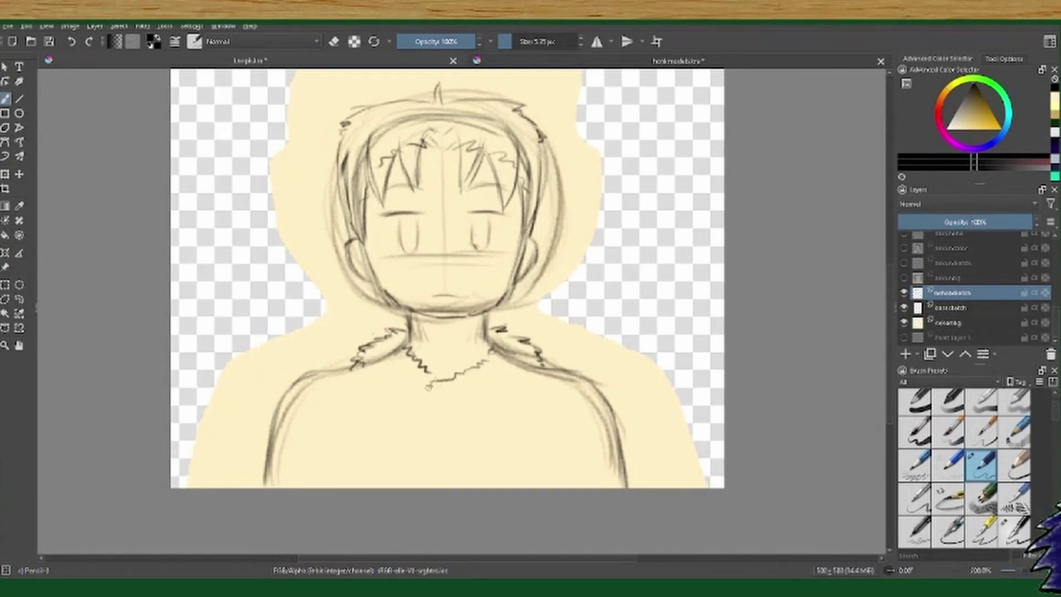
{"action": "mouse_move", "coordinate": [538, 375]}
{"action": "left_mouse_down"}
{"action": "mouse_move", "coordinate": [539, 388]}
{"action": "mouse_move", "coordinate": [439, 418]}
{"action": "mouse_move", "coordinate": [400, 487]}
{"action": "left_mouse_up"}
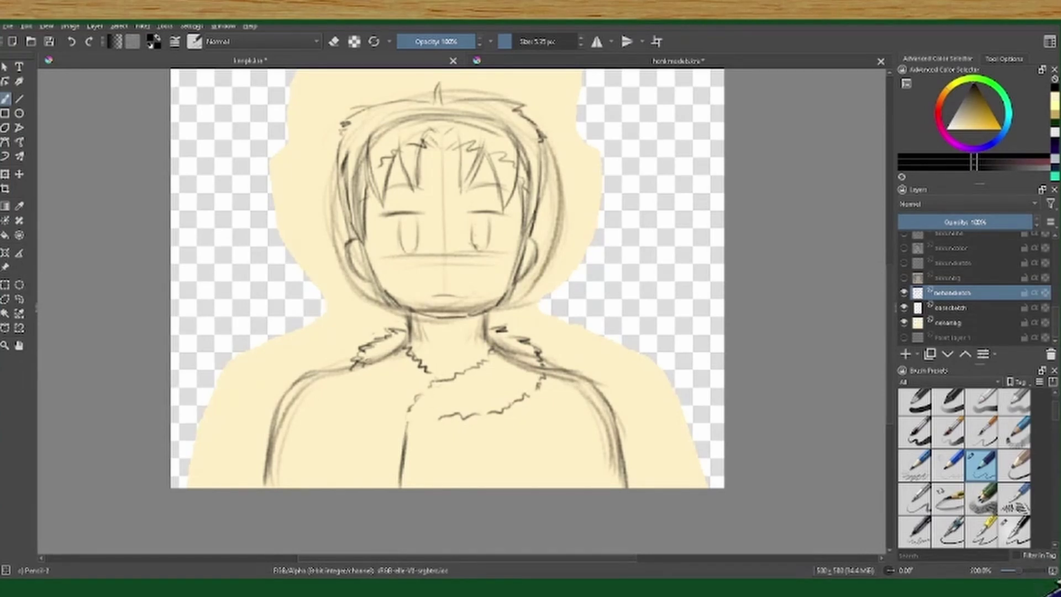
{"action": "mouse_move", "coordinate": [356, 369]}
{"action": "left_mouse_down"}
{"action": "mouse_move", "coordinate": [415, 400]}
{"action": "mouse_move", "coordinate": [296, 378]}
{"action": "mouse_move", "coordinate": [274, 413]}
{"action": "mouse_move", "coordinate": [259, 485]}
{"action": "left_mouse_up"}
{"action": "key", "text": "e"}
{"action": "key", "text": "e"}
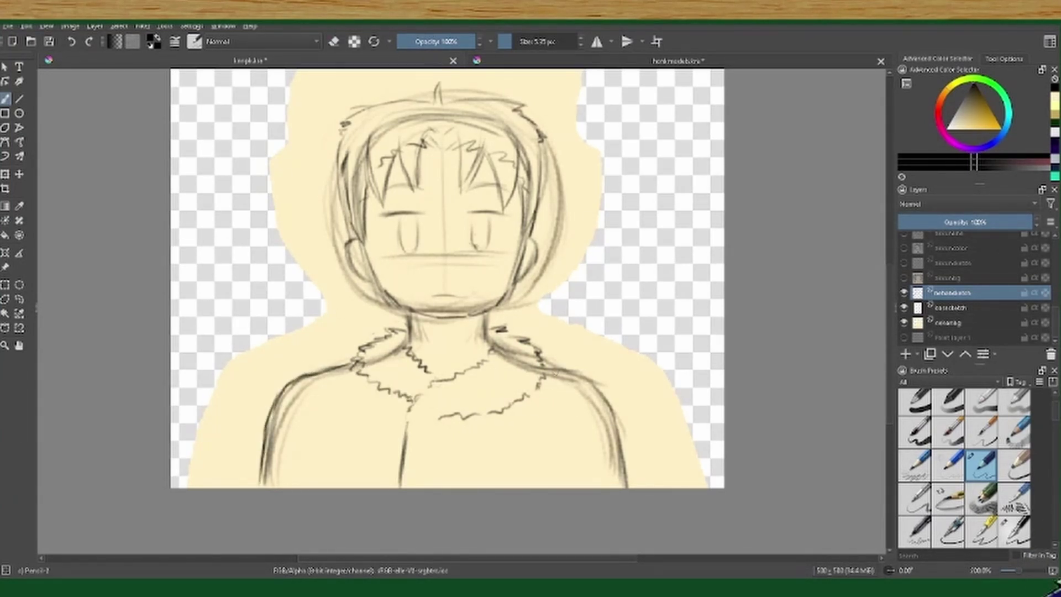
Step: Sketch the right shoulder and arm, the coat centre line and a round button
{"action": "mouse_move", "coordinate": [550, 360]}
{"action": "left_mouse_down"}
{"action": "mouse_move", "coordinate": [607, 397]}
{"action": "mouse_move", "coordinate": [630, 486]}
{"action": "left_mouse_up"}
{"action": "left_click_drag", "start_coordinate": [410, 415], "coordinate": [399, 486]}
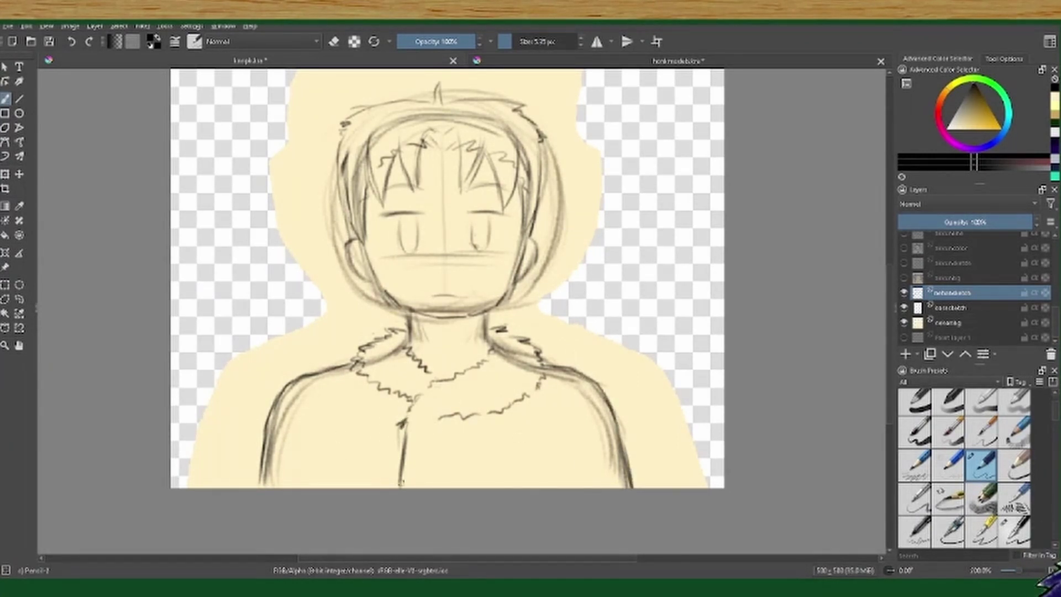
{"action": "left_click_drag", "start_coordinate": [402, 429], "coordinate": [443, 421]}
{"action": "key", "text": "e"}
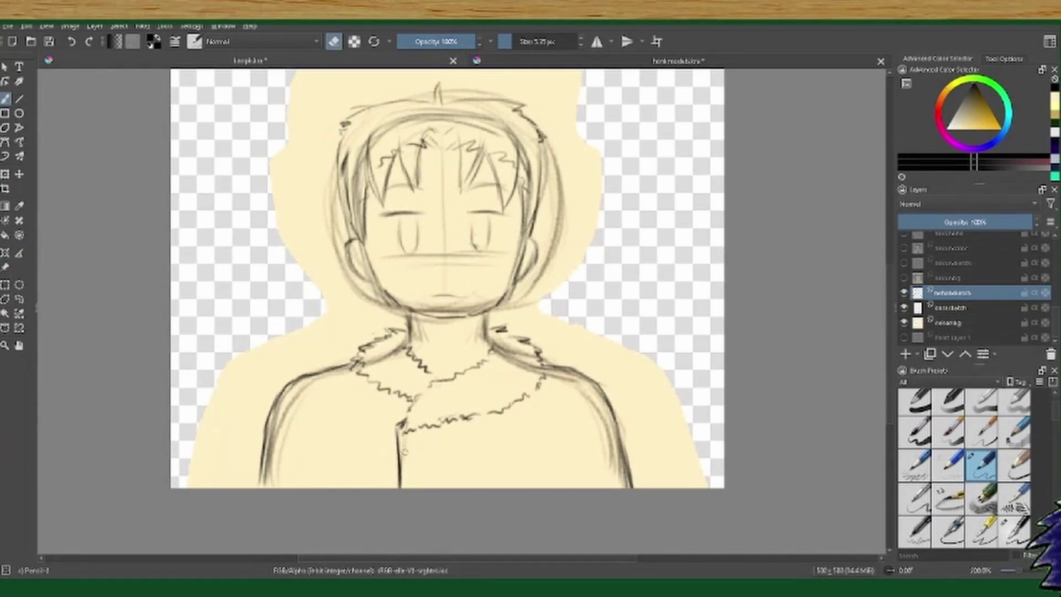
{"action": "key", "text": "e"}
{"action": "mouse_move", "coordinate": [421, 447]}
{"action": "left_mouse_down"}
{"action": "mouse_move", "coordinate": [413, 469]}
{"action": "mouse_move", "coordinate": [423, 479]}
{"action": "mouse_move", "coordinate": [447, 469]}
{"action": "mouse_move", "coordinate": [426, 484]}
{"action": "left_mouse_up"}
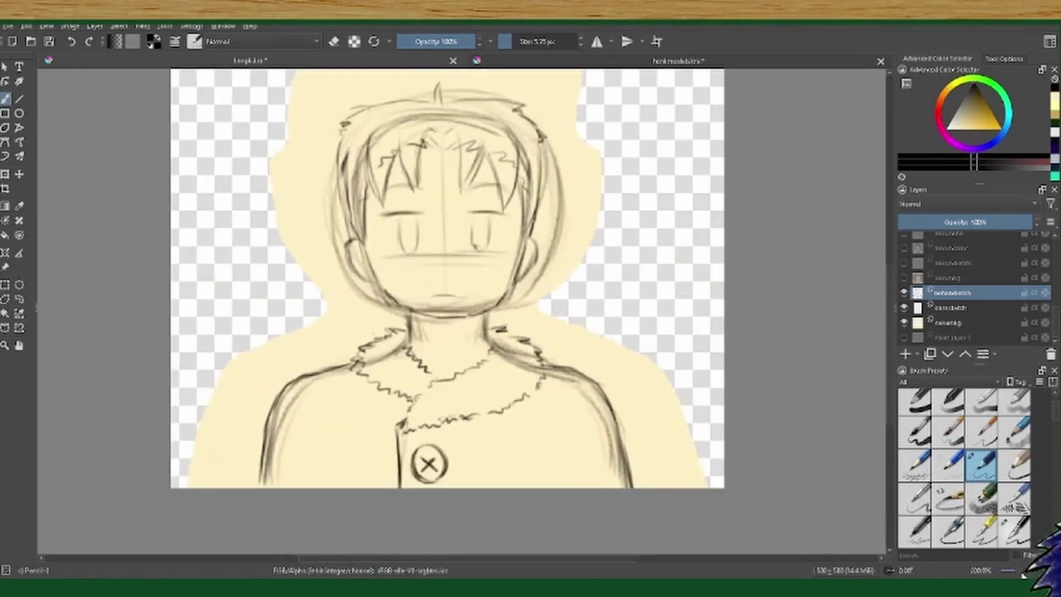
Step: Enlarge and move the sketch down, then choose Ink Pen Rough and add an inking layer
{"action": "key", "text": "ctrl+t"}
{"action": "left_click_drag", "start_coordinate": [256, 142], "coordinate": [238, 104]}
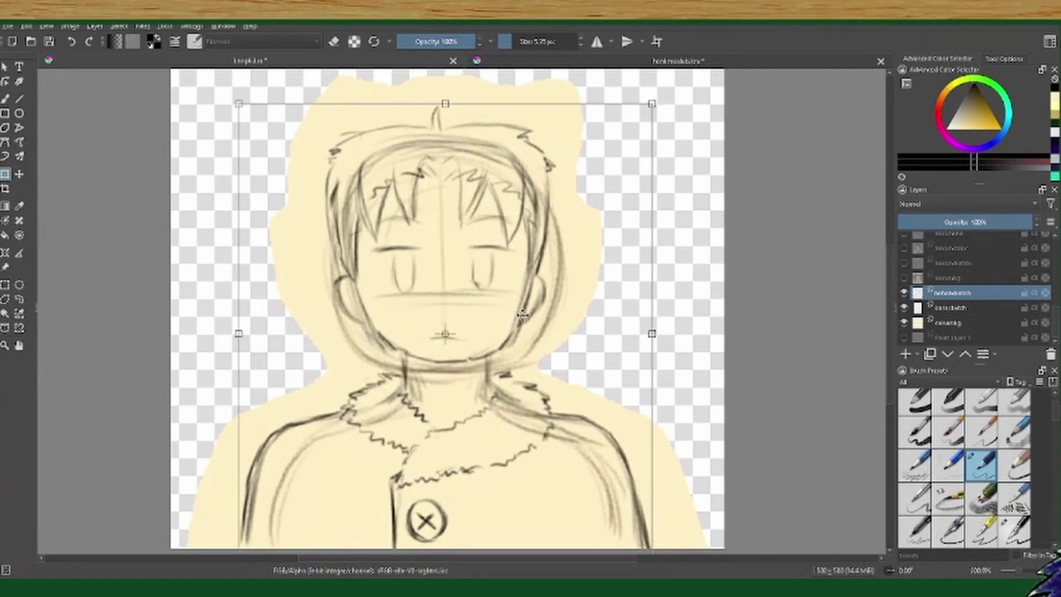
{"action": "left_click_drag", "start_coordinate": [522, 315], "coordinate": [522, 403]}
{"action": "key", "text": "minus"}
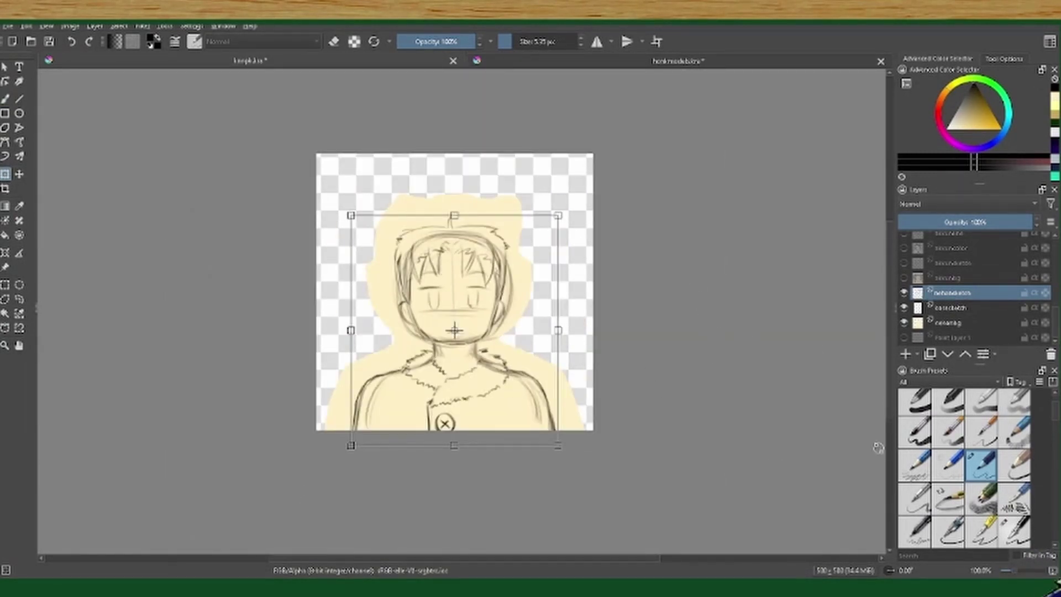
{"action": "key", "text": "Return"}
{"action": "left_click", "coordinate": [1014, 530]}
{"action": "left_click", "coordinate": [906, 353]}
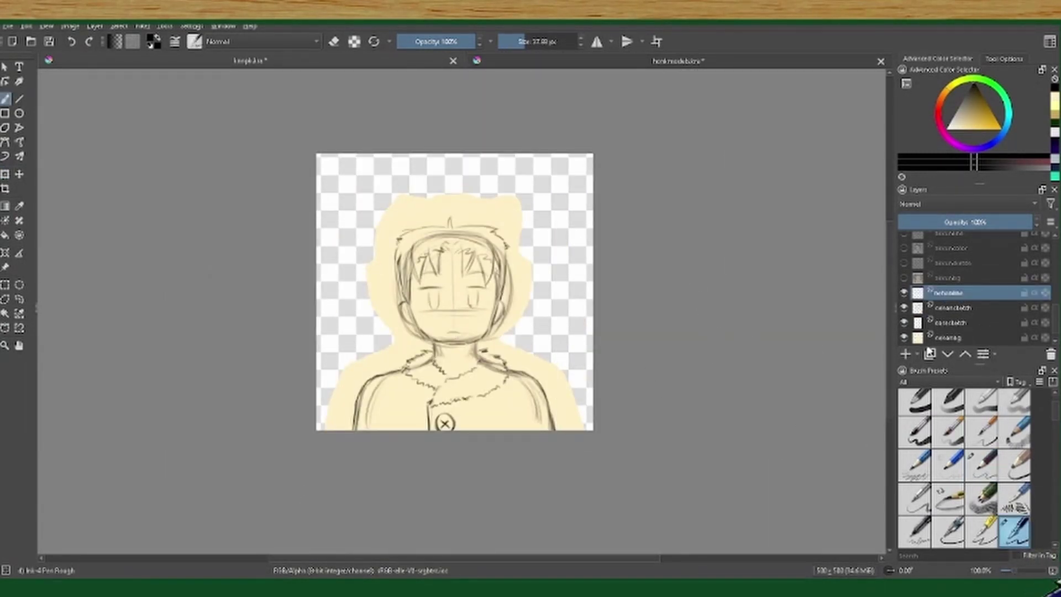
Step: Shrink the ink brush and ink the forehead fringe spikes, eyebrows and a right eye line
{"action": "left_click_drag", "start_coordinate": [1015, 575], "coordinate": [1020, 571]}
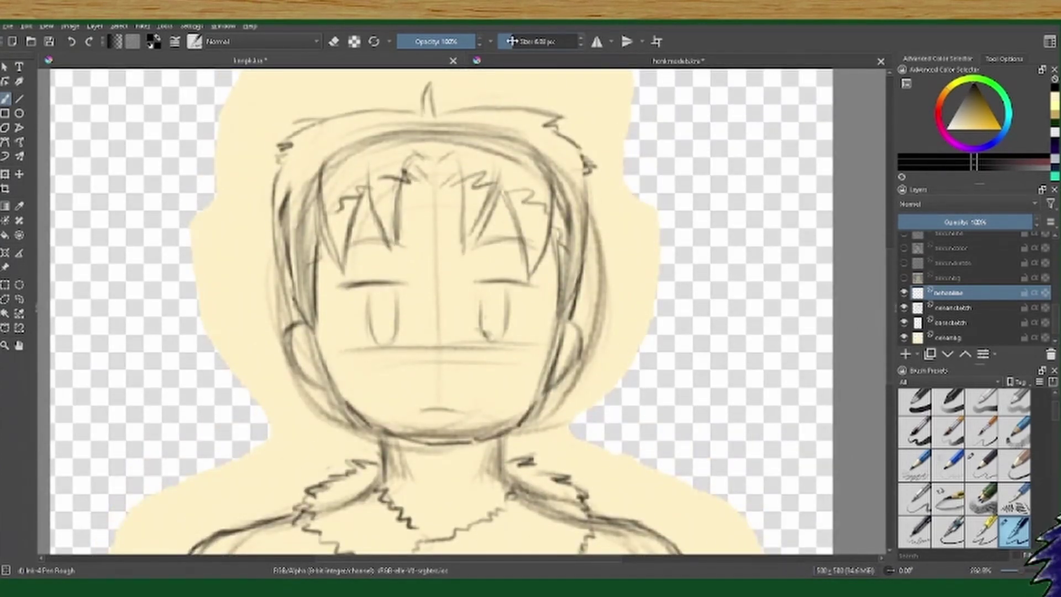
{"action": "key", "text": "bracketleft"}
{"action": "key", "text": "bracketleft"}
{"action": "key", "text": "bracketleft"}
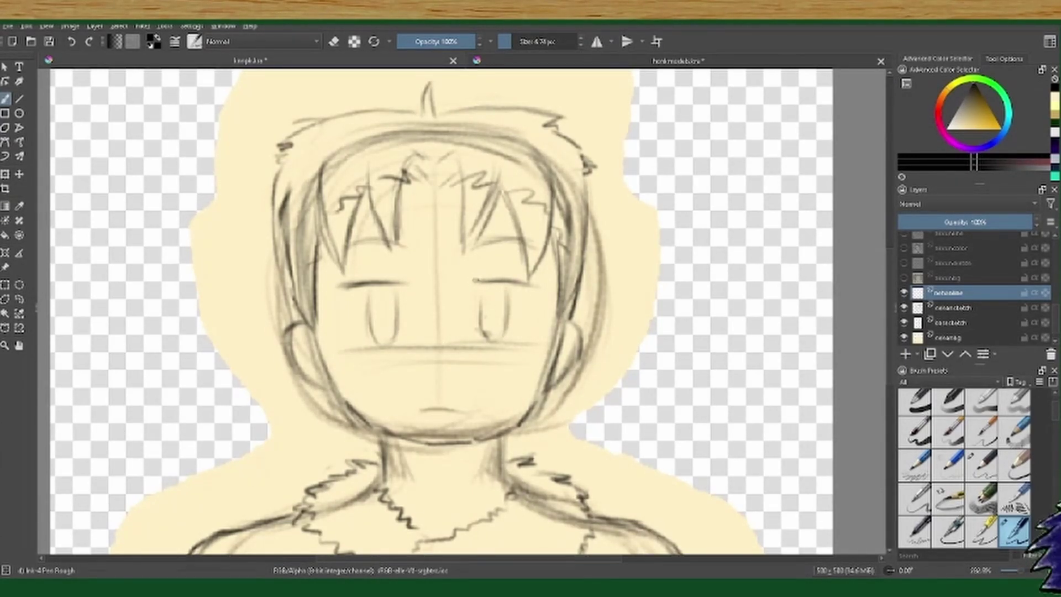
{"action": "left_click_drag", "start_coordinate": [486, 280], "coordinate": [525, 282]}
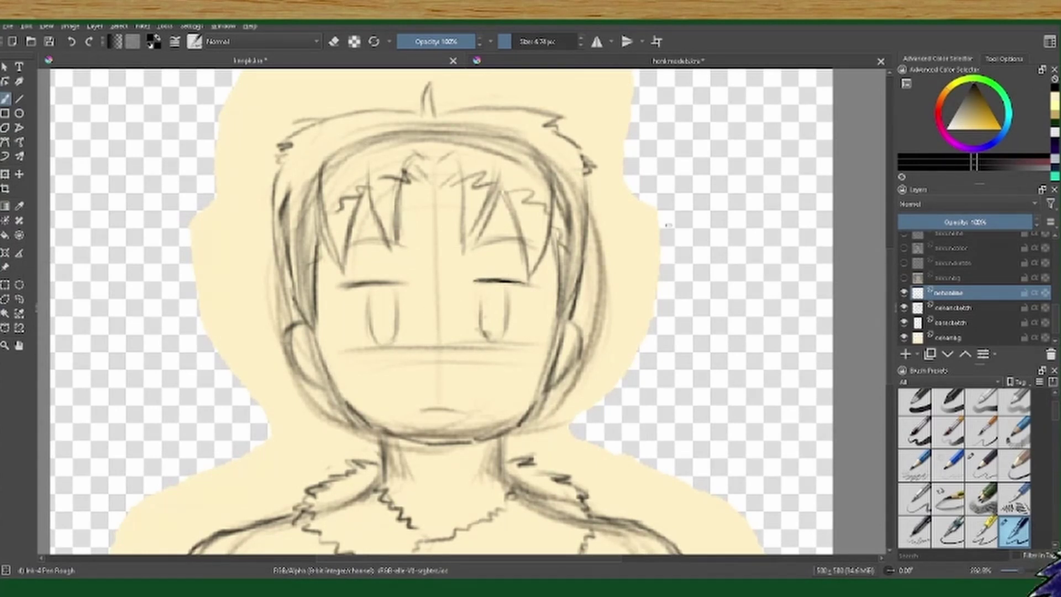
{"action": "mouse_move", "coordinate": [458, 161]}
{"action": "left_mouse_down"}
{"action": "mouse_move", "coordinate": [459, 221]}
{"action": "mouse_move", "coordinate": [502, 166]}
{"action": "mouse_move", "coordinate": [552, 170]}
{"action": "mouse_move", "coordinate": [583, 288]}
{"action": "left_mouse_up"}
{"action": "left_click_drag", "start_coordinate": [547, 235], "coordinate": [549, 306]}
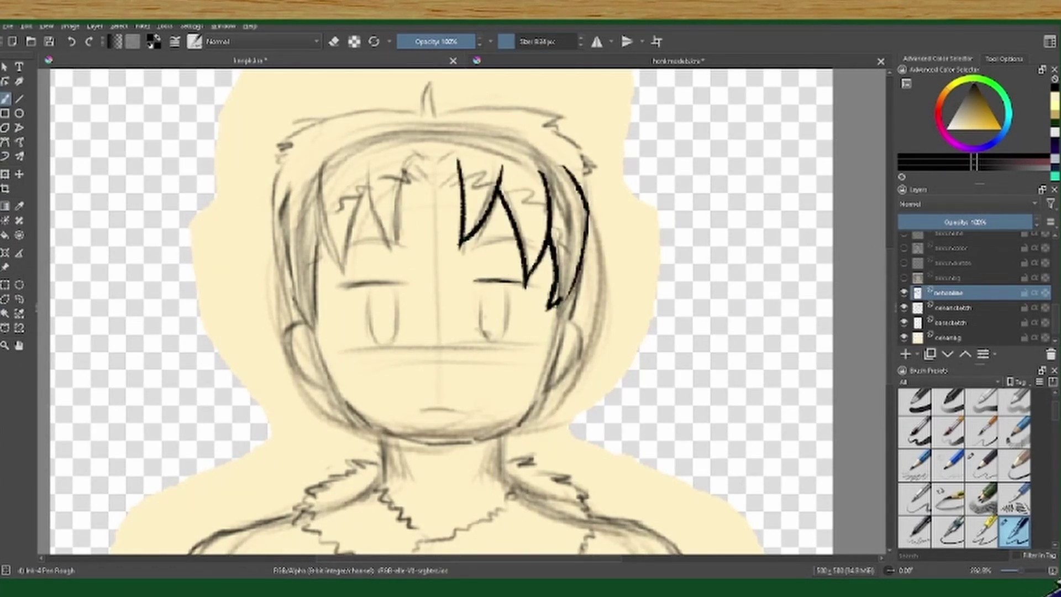
{"action": "mouse_move", "coordinate": [459, 190]}
{"action": "left_mouse_down"}
{"action": "mouse_move", "coordinate": [403, 181]}
{"action": "mouse_move", "coordinate": [457, 160]}
{"action": "mouse_move", "coordinate": [389, 246]}
{"action": "left_mouse_up"}
{"action": "left_click_drag", "start_coordinate": [365, 163], "coordinate": [390, 246]}
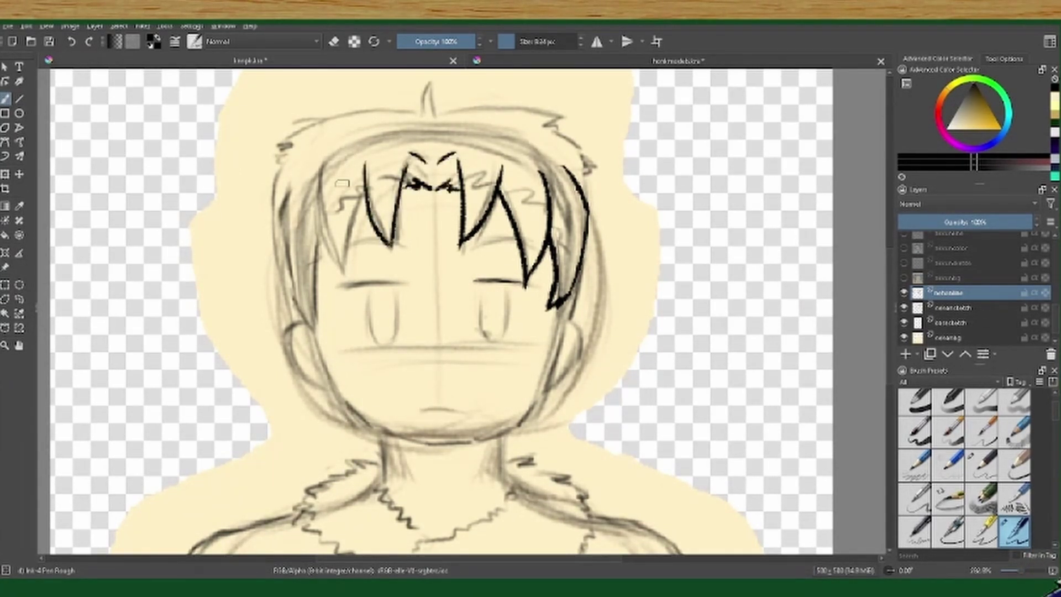
Step: Ink the left hair spikes and the left hair contour
{"action": "left_click_drag", "start_coordinate": [325, 154], "coordinate": [341, 270]}
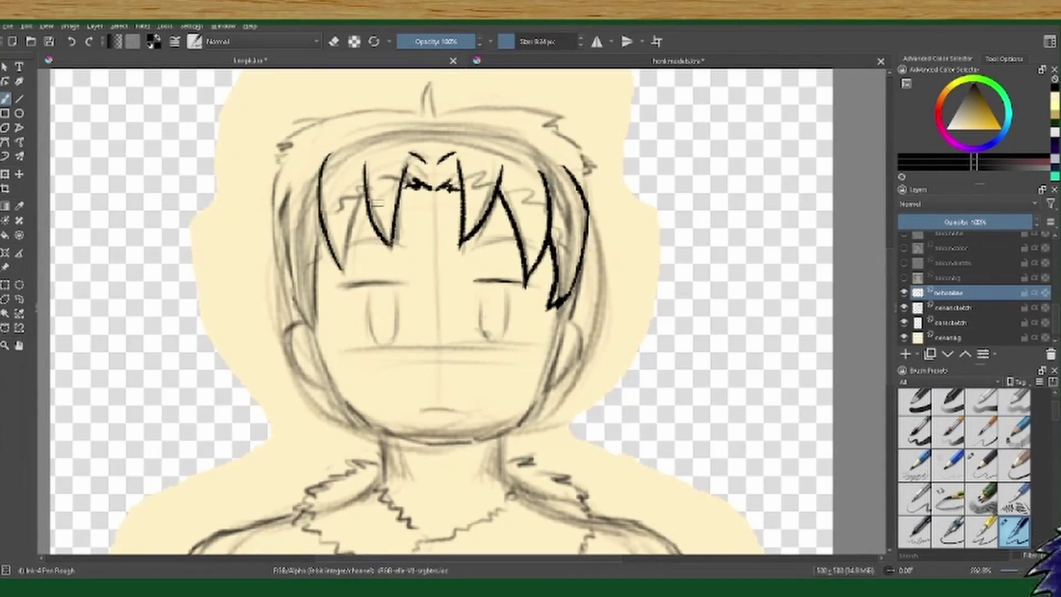
{"action": "left_click_drag", "start_coordinate": [364, 190], "coordinate": [340, 268]}
{"action": "mouse_move", "coordinate": [292, 189]}
{"action": "left_mouse_down"}
{"action": "mouse_move", "coordinate": [279, 232]}
{"action": "mouse_move", "coordinate": [294, 299]}
{"action": "left_mouse_up"}
{"action": "left_click_drag", "start_coordinate": [279, 226], "coordinate": [306, 320]}
{"action": "left_click_drag", "start_coordinate": [330, 229], "coordinate": [311, 330]}
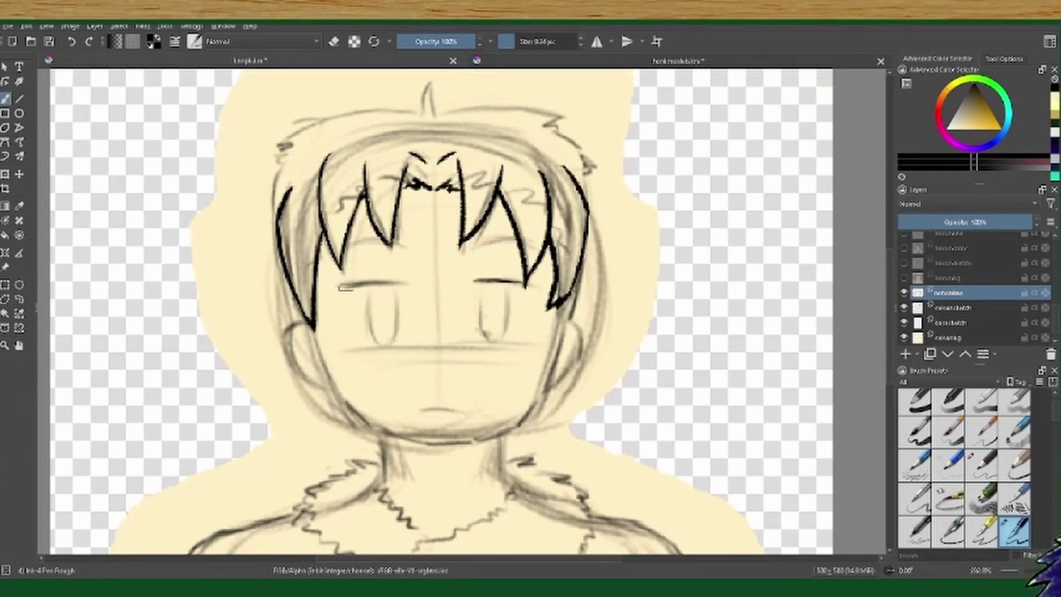
Step: Ink both oval eyes, redrawing the right eye line slightly lower
{"action": "left_click_drag", "start_coordinate": [340, 285], "coordinate": [400, 283]}
{"action": "key", "text": "ctrl+z"}
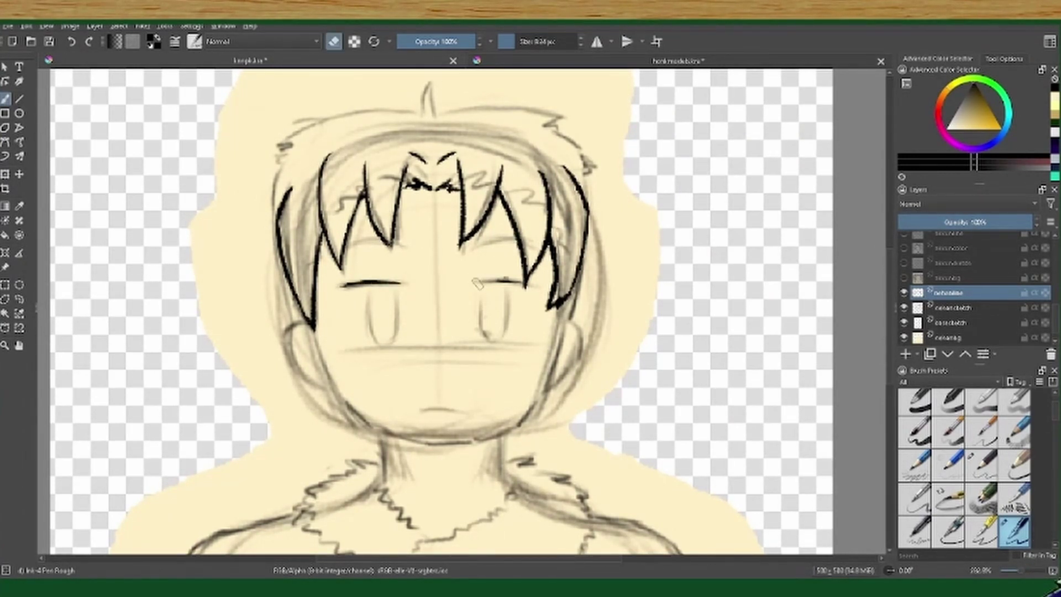
{"action": "left_click_drag", "start_coordinate": [474, 283], "coordinate": [526, 285]}
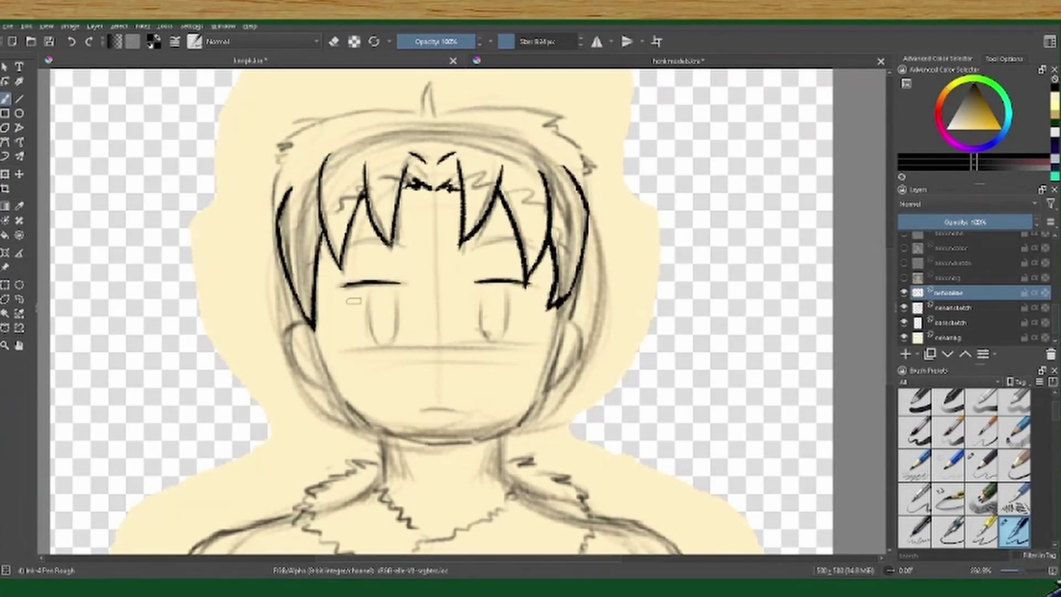
{"action": "left_click_drag", "start_coordinate": [397, 286], "coordinate": [394, 344]}
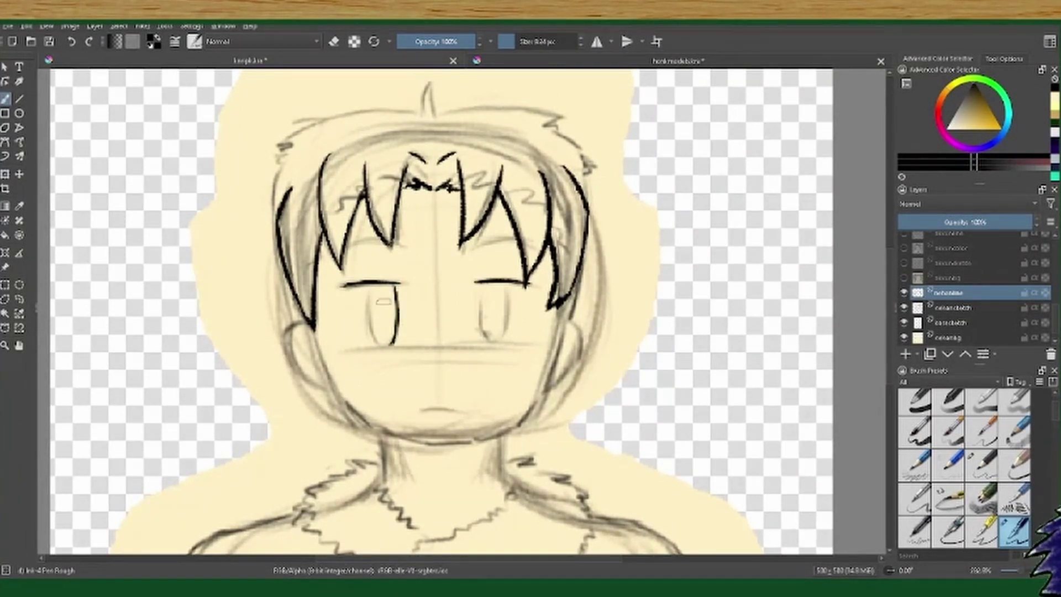
{"action": "left_click_drag", "start_coordinate": [369, 298], "coordinate": [391, 340]}
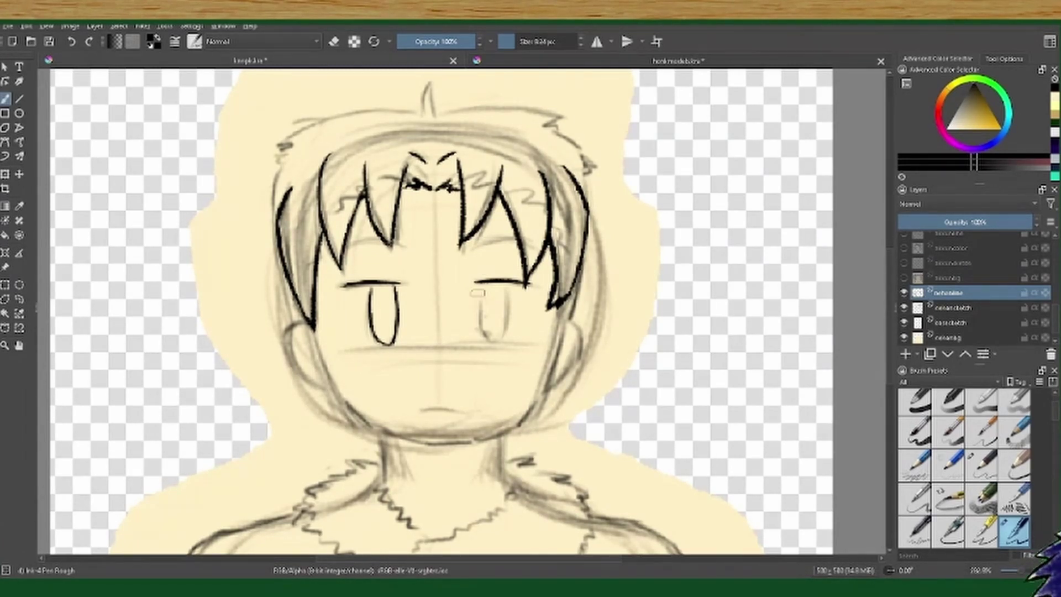
{"action": "left_click_drag", "start_coordinate": [478, 293], "coordinate": [493, 339]}
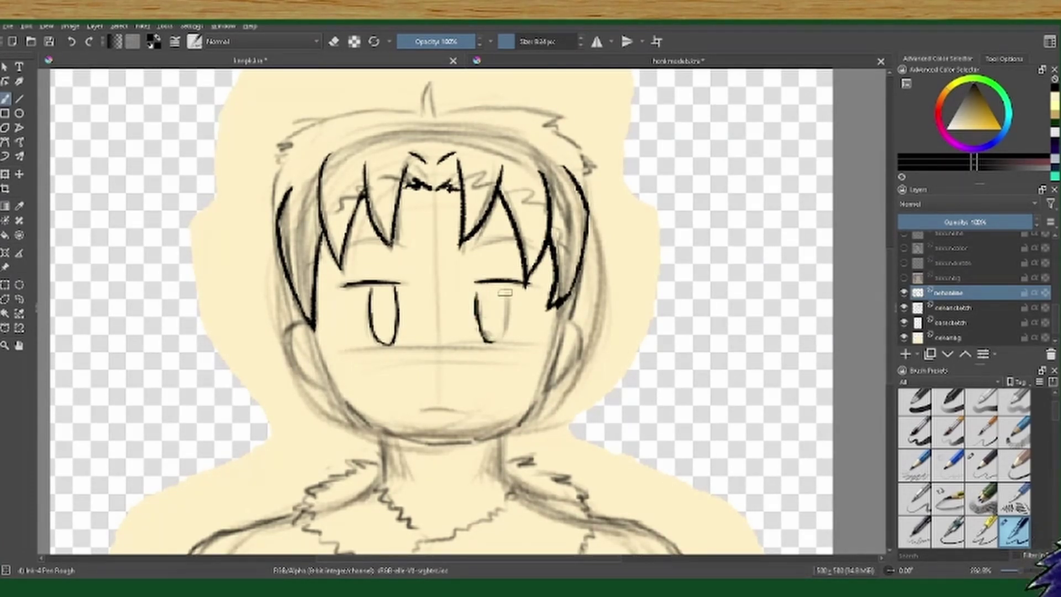
{"action": "left_click_drag", "start_coordinate": [505, 284], "coordinate": [499, 341]}
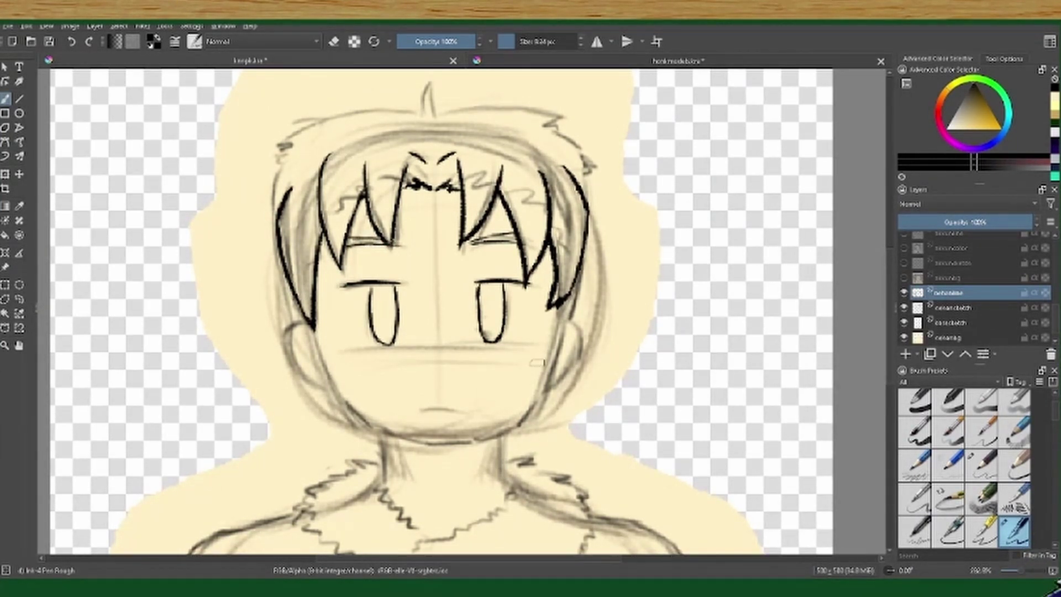
Step: Ink the hair tuft, top of the hair and top-left edge down the head side
{"action": "scroll", "coordinate": [403, 116], "scroll_direction": "up", "scroll_amount": 1}
{"action": "mouse_move", "coordinate": [422, 127]}
{"action": "left_mouse_down"}
{"action": "mouse_move", "coordinate": [428, 100]}
{"action": "mouse_move", "coordinate": [567, 133]}
{"action": "mouse_move", "coordinate": [595, 183]}
{"action": "left_mouse_up"}
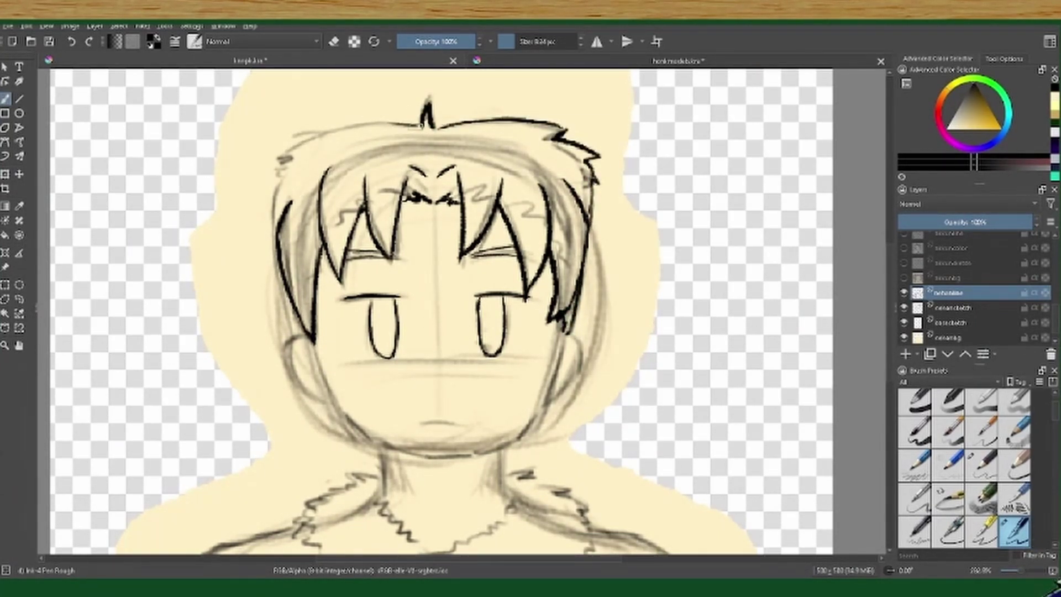
{"action": "mouse_move", "coordinate": [381, 123]}
{"action": "left_mouse_down"}
{"action": "mouse_move", "coordinate": [287, 146]}
{"action": "mouse_move", "coordinate": [274, 237]}
{"action": "mouse_move", "coordinate": [309, 337]}
{"action": "left_mouse_up"}
Step: Ink both jawlines, the chin and the left ear outline
{"action": "scroll", "coordinate": [442, 309], "scroll_direction": "down", "scroll_amount": 2}
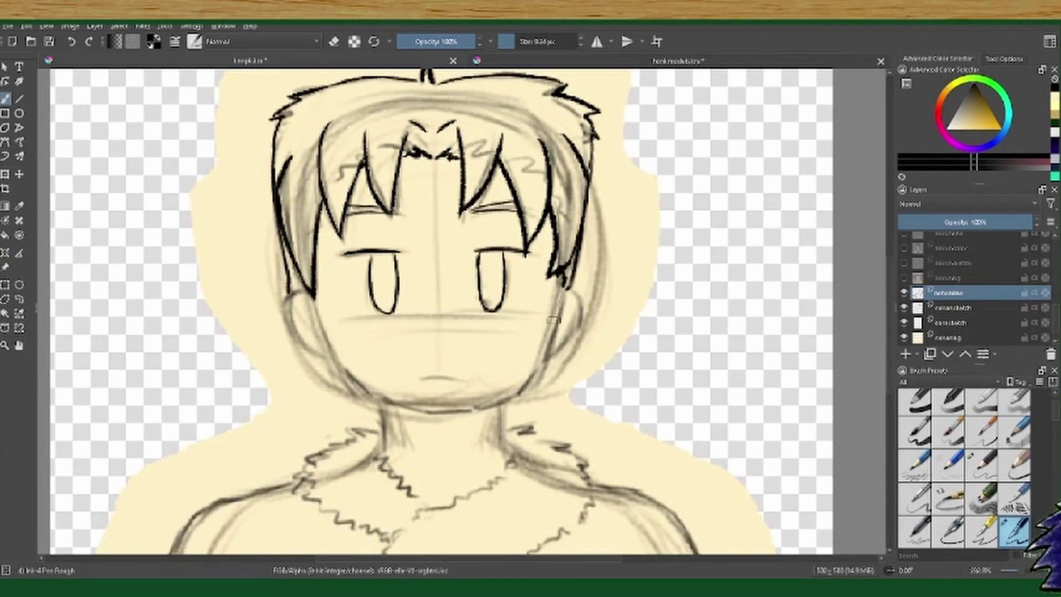
{"action": "left_click_drag", "start_coordinate": [566, 291], "coordinate": [531, 373]}
{"action": "mouse_move", "coordinate": [307, 296]}
{"action": "left_mouse_down"}
{"action": "mouse_move", "coordinate": [342, 370]}
{"action": "mouse_move", "coordinate": [365, 389]}
{"action": "left_mouse_up"}
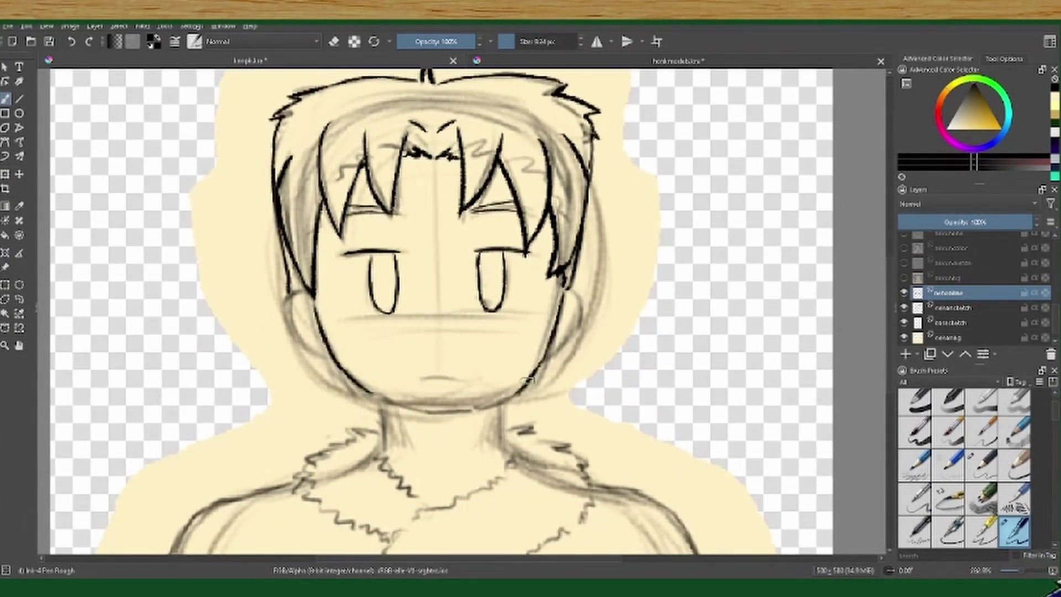
{"action": "left_click_drag", "start_coordinate": [542, 358], "coordinate": [513, 394]}
{"action": "mouse_move", "coordinate": [353, 382]}
{"action": "left_mouse_down"}
{"action": "mouse_move", "coordinate": [397, 408]}
{"action": "mouse_move", "coordinate": [439, 416]}
{"action": "mouse_move", "coordinate": [489, 411]}
{"action": "mouse_move", "coordinate": [517, 391]}
{"action": "left_mouse_up"}
{"action": "key", "text": "e"}
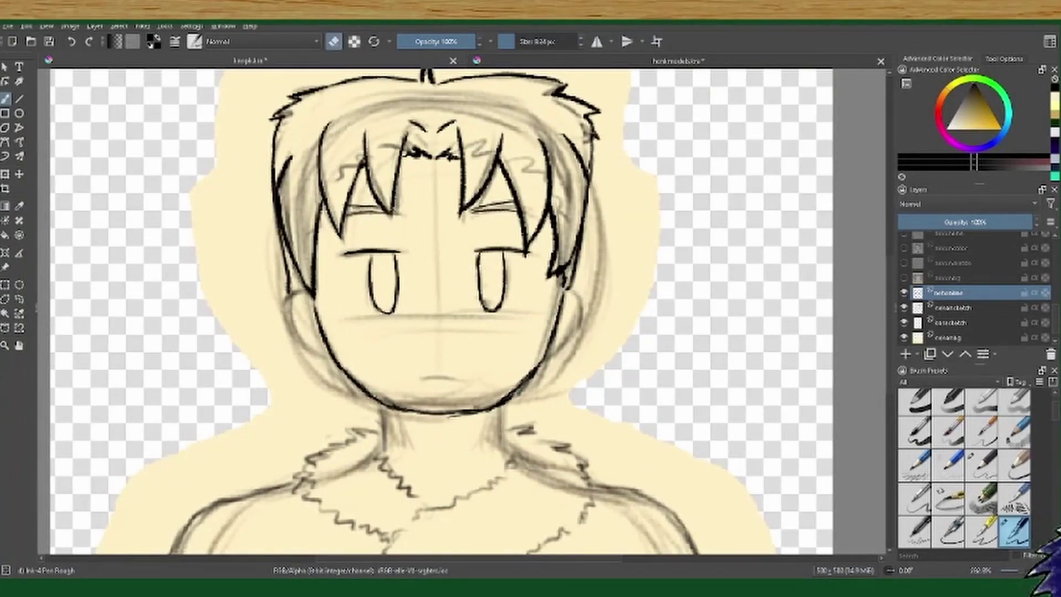
{"action": "key", "text": "e"}
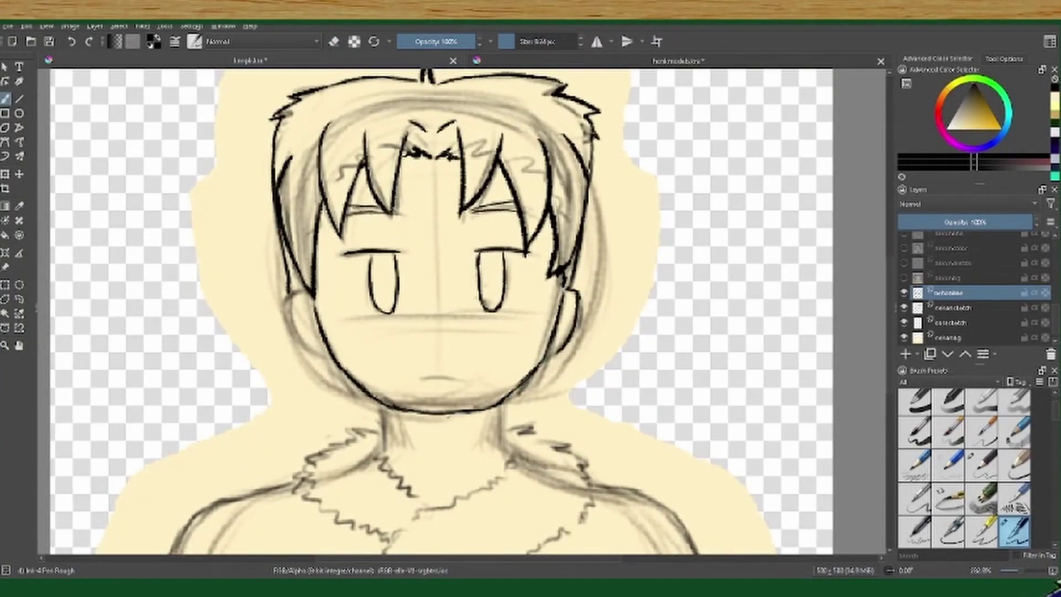
{"action": "mouse_move", "coordinate": [304, 291]}
{"action": "left_mouse_down"}
{"action": "mouse_move", "coordinate": [312, 345]}
{"action": "mouse_move", "coordinate": [329, 357]}
{"action": "left_mouse_up"}
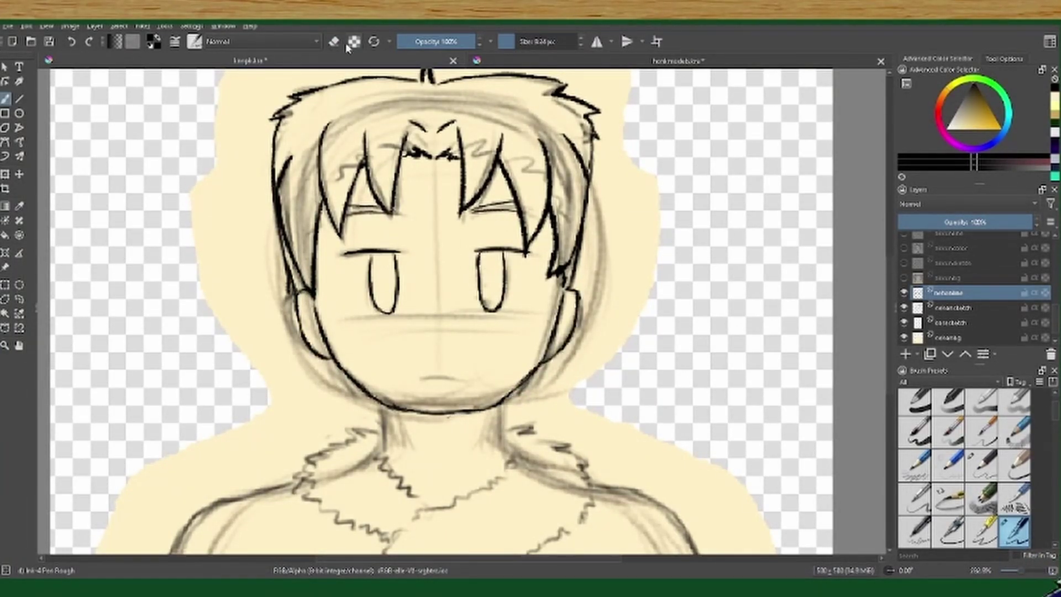
Step: Ink both sides of the neck, the zigzag fur collar and the V neckline
{"action": "scroll", "coordinate": [404, 395], "scroll_direction": "down", "scroll_amount": 5}
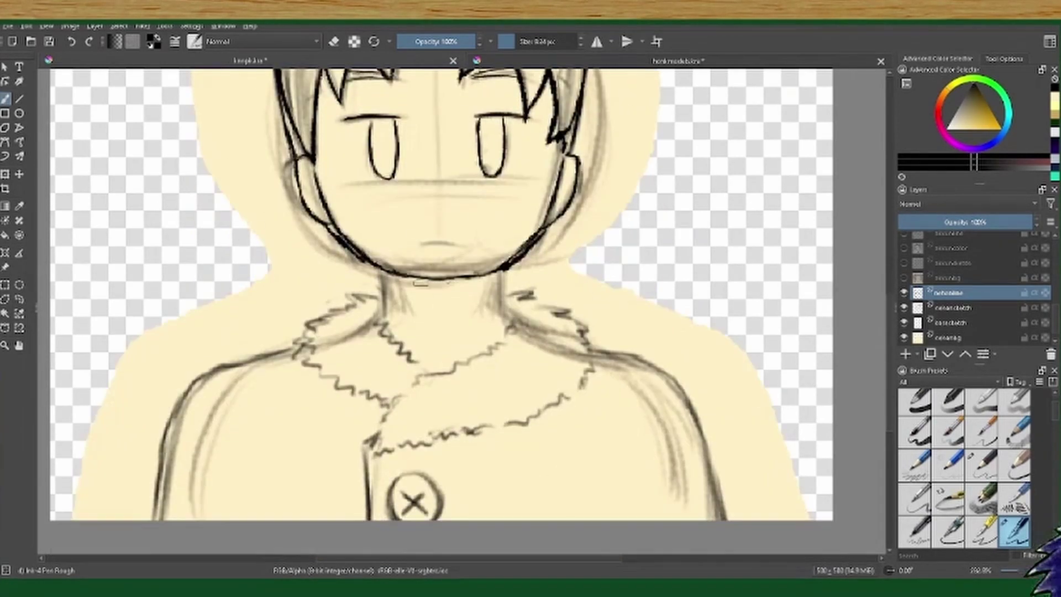
{"action": "left_click_drag", "start_coordinate": [381, 270], "coordinate": [385, 331]}
{"action": "left_click_drag", "start_coordinate": [500, 271], "coordinate": [517, 326]}
{"action": "left_click_drag", "start_coordinate": [378, 288], "coordinate": [310, 321]}
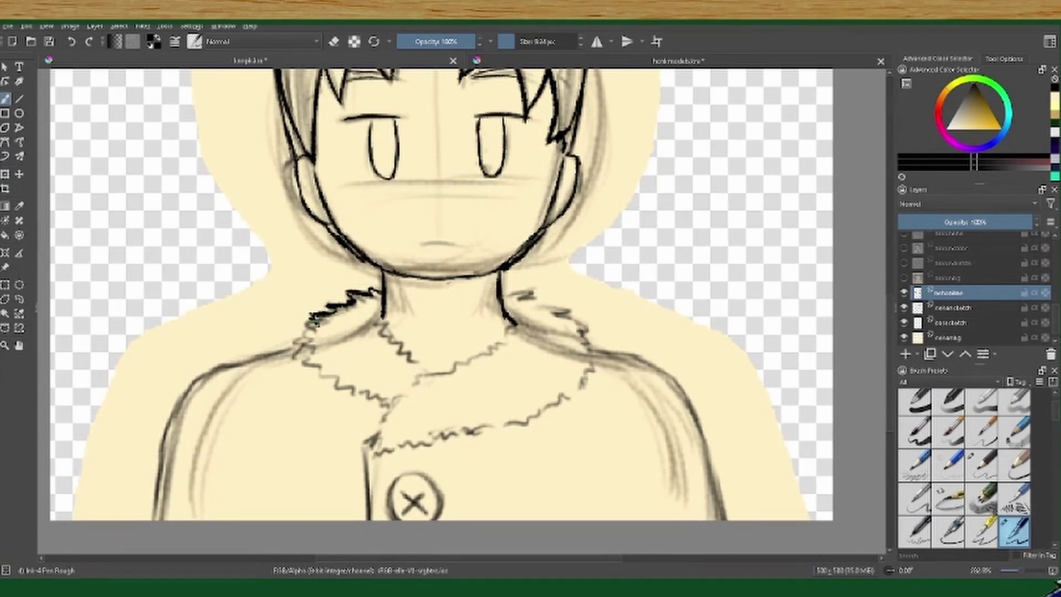
{"action": "left_click_drag", "start_coordinate": [315, 320], "coordinate": [294, 346]}
{"action": "left_click_drag", "start_coordinate": [357, 387], "coordinate": [384, 411]}
{"action": "left_click_drag", "start_coordinate": [379, 320], "coordinate": [425, 376]}
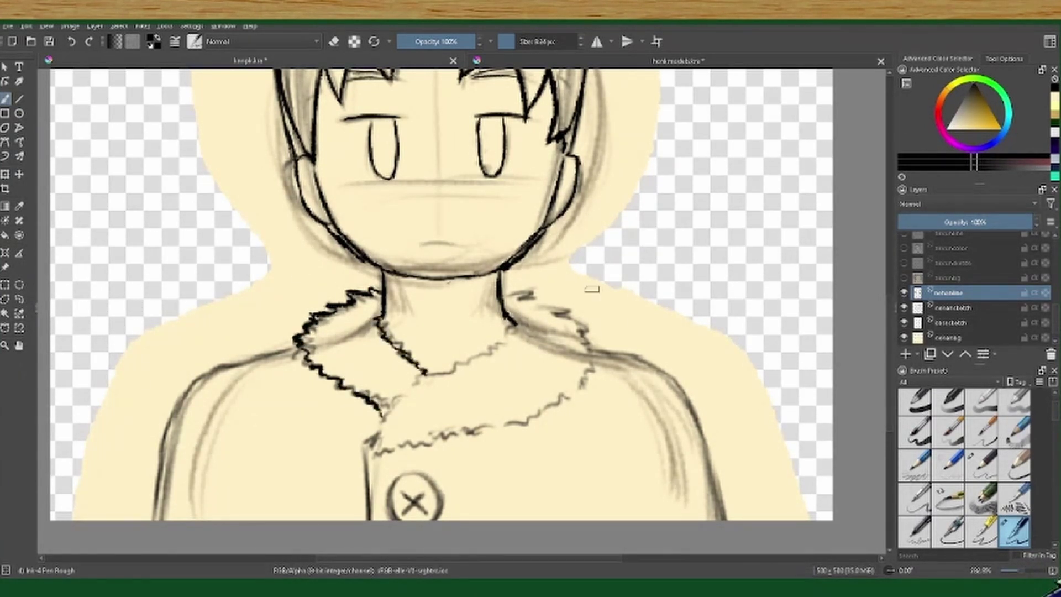
{"action": "left_click_drag", "start_coordinate": [511, 326], "coordinate": [409, 389]}
{"action": "mouse_move", "coordinate": [535, 289]}
{"action": "left_mouse_down"}
{"action": "mouse_move", "coordinate": [572, 316]}
{"action": "mouse_move", "coordinate": [592, 352]}
{"action": "mouse_move", "coordinate": [500, 426]}
{"action": "left_mouse_up"}
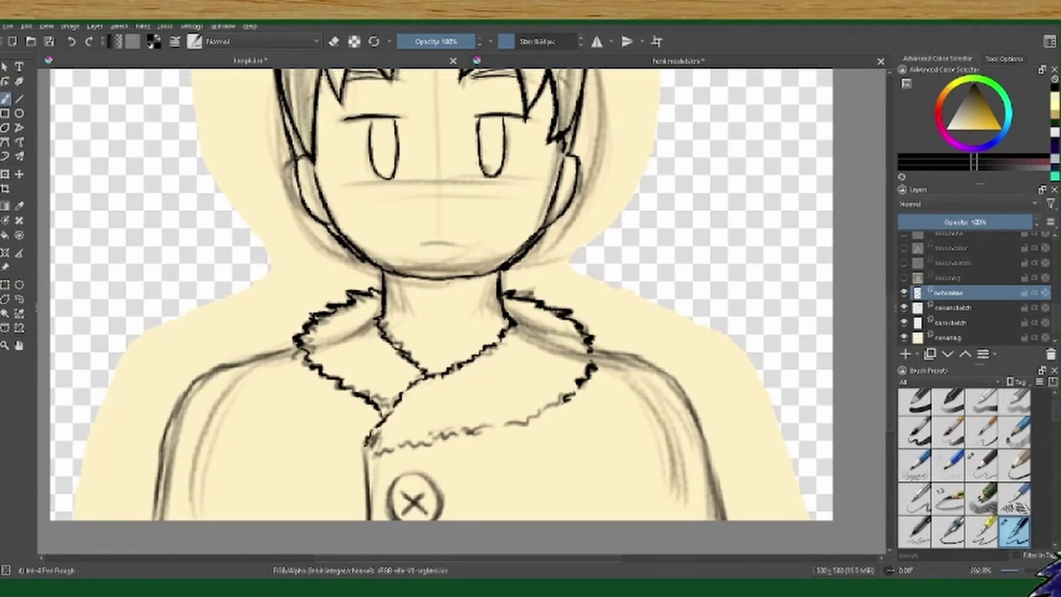
{"action": "left_click_drag", "start_coordinate": [370, 451], "coordinate": [500, 426]}
Step: Ink the coat button outline and both shoulder lines, erasing a stray stroke
{"action": "left_click_drag", "start_coordinate": [365, 452], "coordinate": [366, 503]}
{"action": "scroll", "coordinate": [365, 504], "scroll_direction": "down", "scroll_amount": 2}
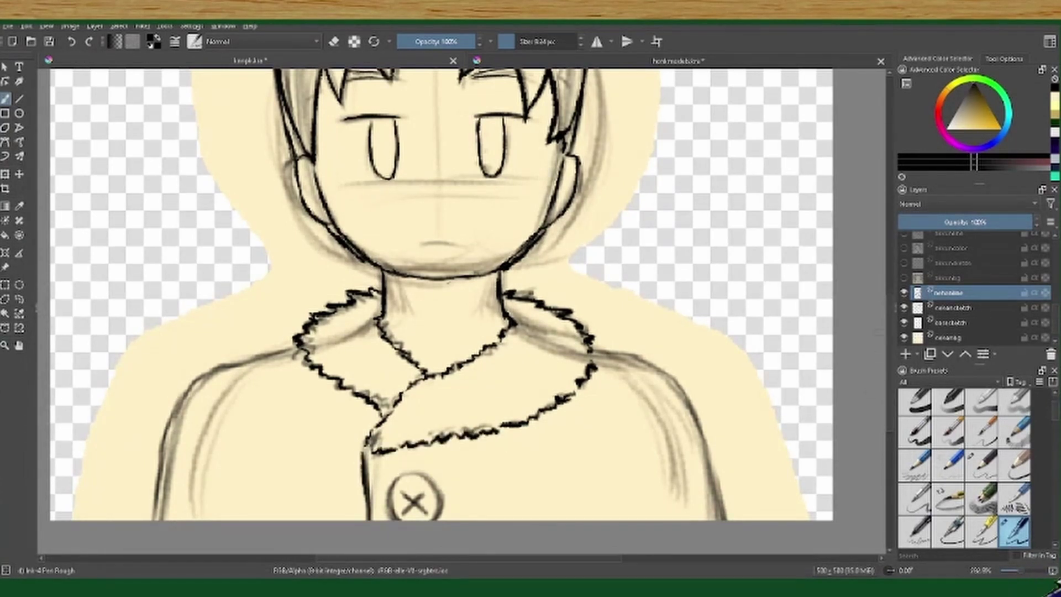
{"action": "left_click_drag", "start_coordinate": [363, 389], "coordinate": [366, 445]}
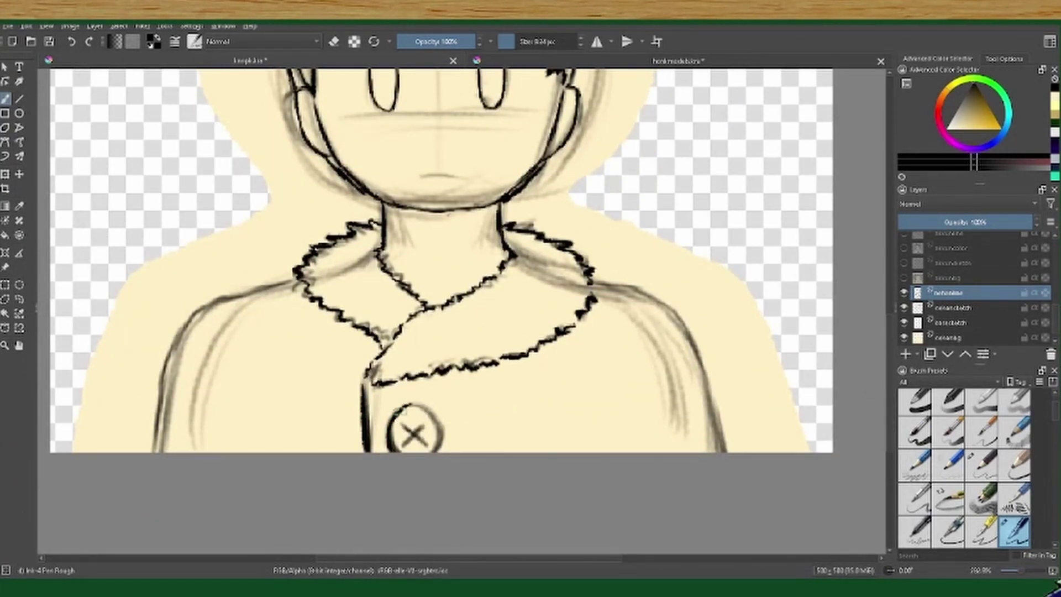
{"action": "mouse_move", "coordinate": [395, 410]}
{"action": "left_mouse_down"}
{"action": "mouse_move", "coordinate": [439, 423]}
{"action": "mouse_move", "coordinate": [426, 440]}
{"action": "left_mouse_up"}
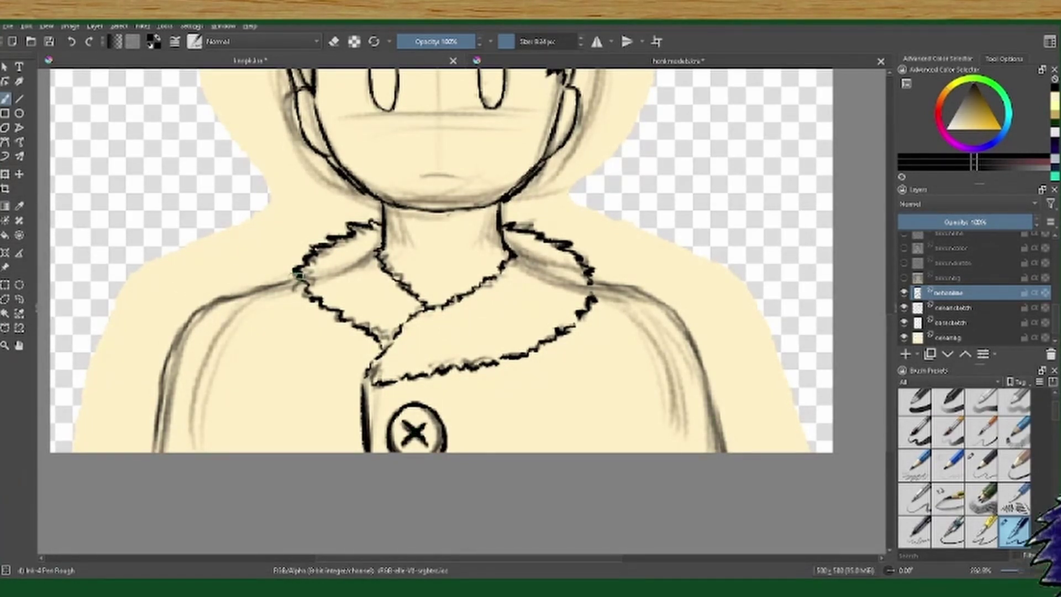
{"action": "mouse_move", "coordinate": [306, 271]}
{"action": "left_mouse_down"}
{"action": "mouse_move", "coordinate": [232, 292]}
{"action": "mouse_move", "coordinate": [174, 331]}
{"action": "mouse_move", "coordinate": [222, 295]}
{"action": "mouse_move", "coordinate": [183, 313]}
{"action": "mouse_move", "coordinate": [148, 450]}
{"action": "left_mouse_up"}
{"action": "key", "text": "e"}
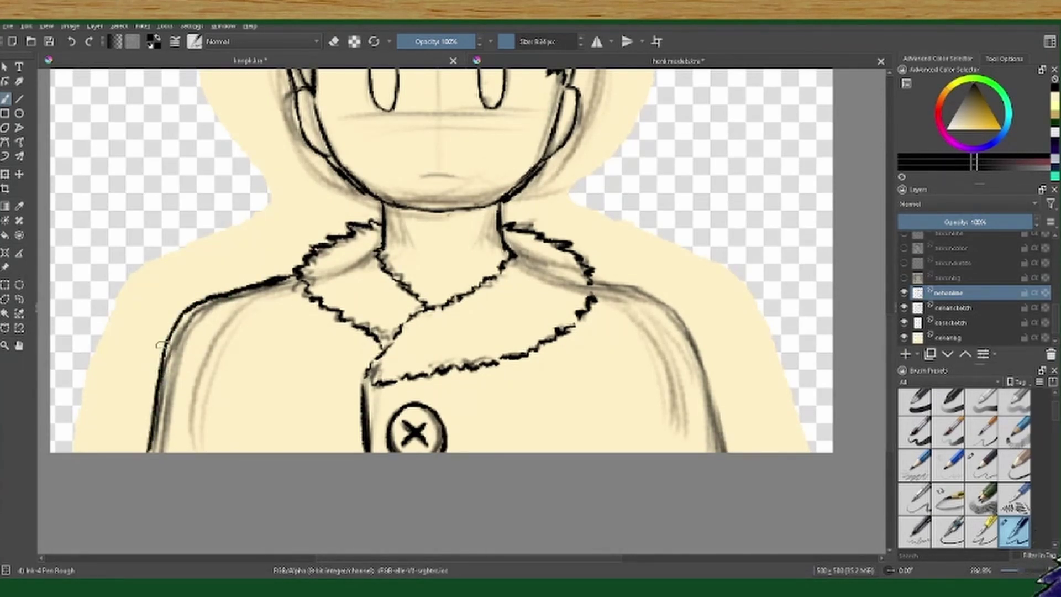
{"action": "left_click_drag", "start_coordinate": [672, 301], "coordinate": [728, 450]}
Step: Ink two extra lines inside the neck
{"action": "scroll", "coordinate": [693, 339], "scroll_direction": "up", "scroll_amount": 5}
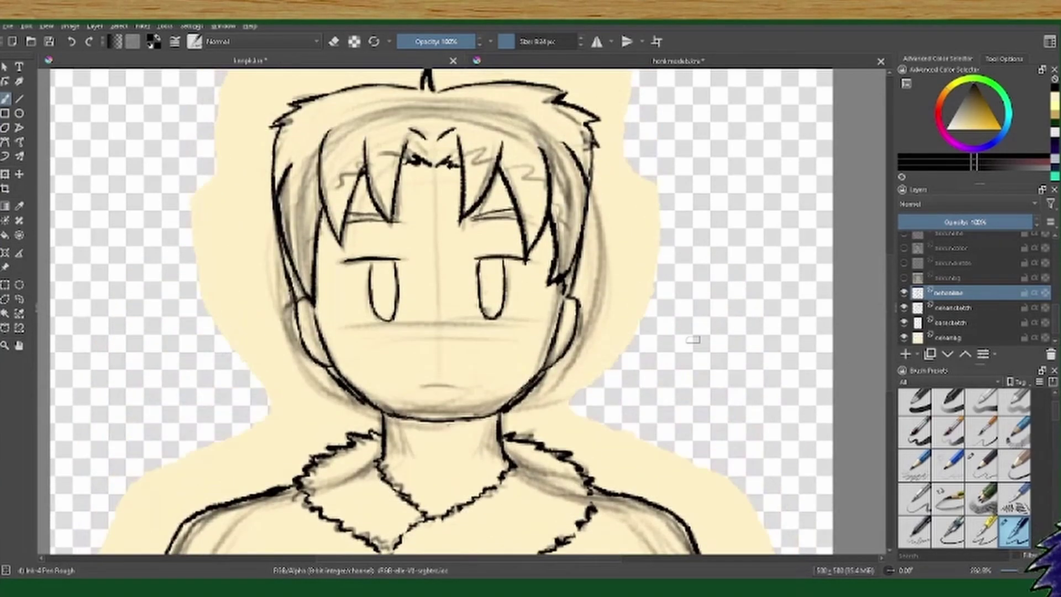
{"action": "left_click_drag", "start_coordinate": [400, 439], "coordinate": [406, 470]}
{"action": "left_click_drag", "start_coordinate": [485, 431], "coordinate": [479, 461]}
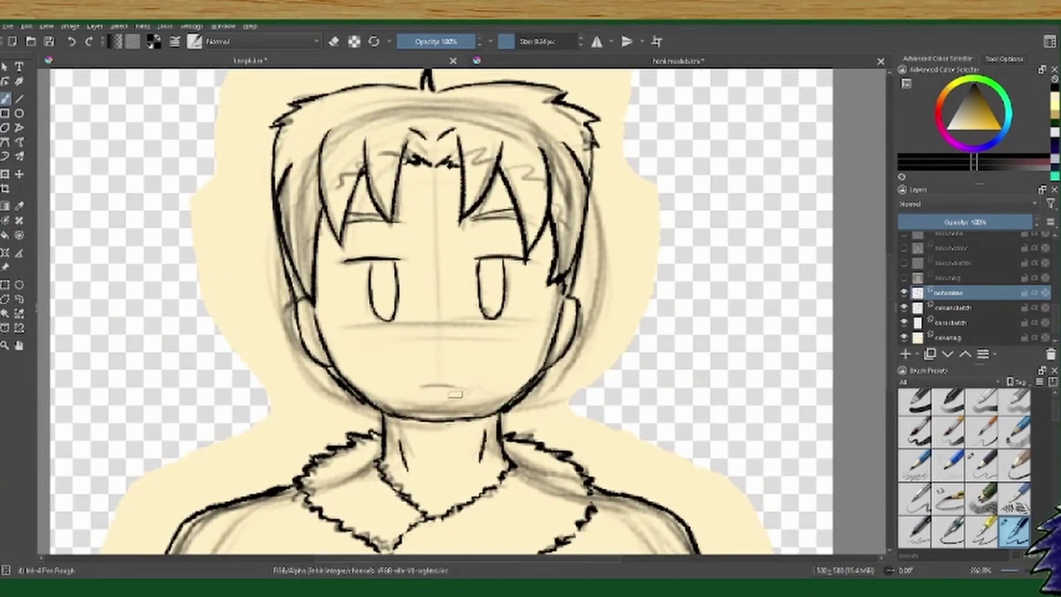
Step: Hide the sketch layers, add an empty layer and reselect the line art layer
{"action": "left_click", "coordinate": [904, 307]}
{"action": "left_click", "coordinate": [904, 353]}
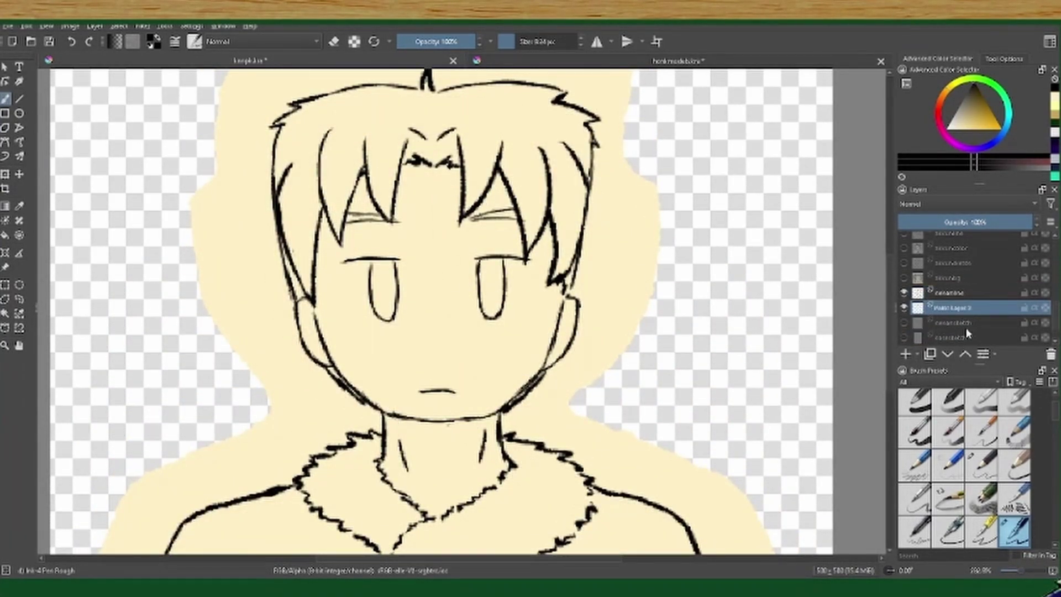
{"action": "left_click", "coordinate": [950, 292]}
Step: Thicken both shoulder outlines and the left fur collar, joining the neck line to the jaw
{"action": "scroll", "coordinate": [691, 342], "scroll_direction": "down", "scroll_amount": 3}
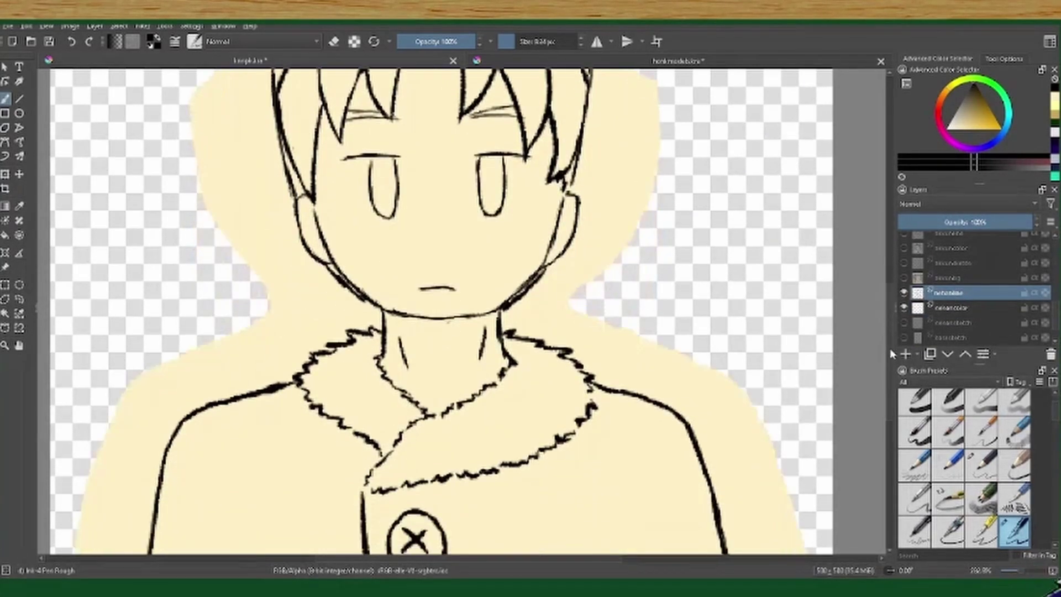
{"action": "mouse_move", "coordinate": [663, 357]}
{"action": "left_mouse_down"}
{"action": "mouse_move", "coordinate": [697, 409]}
{"action": "mouse_move", "coordinate": [730, 513]}
{"action": "left_mouse_up"}
{"action": "mouse_move", "coordinate": [297, 334]}
{"action": "left_mouse_down"}
{"action": "mouse_move", "coordinate": [172, 376]}
{"action": "mouse_move", "coordinate": [142, 515]}
{"action": "left_mouse_up"}
{"action": "scroll", "coordinate": [483, 383], "scroll_direction": "up", "scroll_amount": 2}
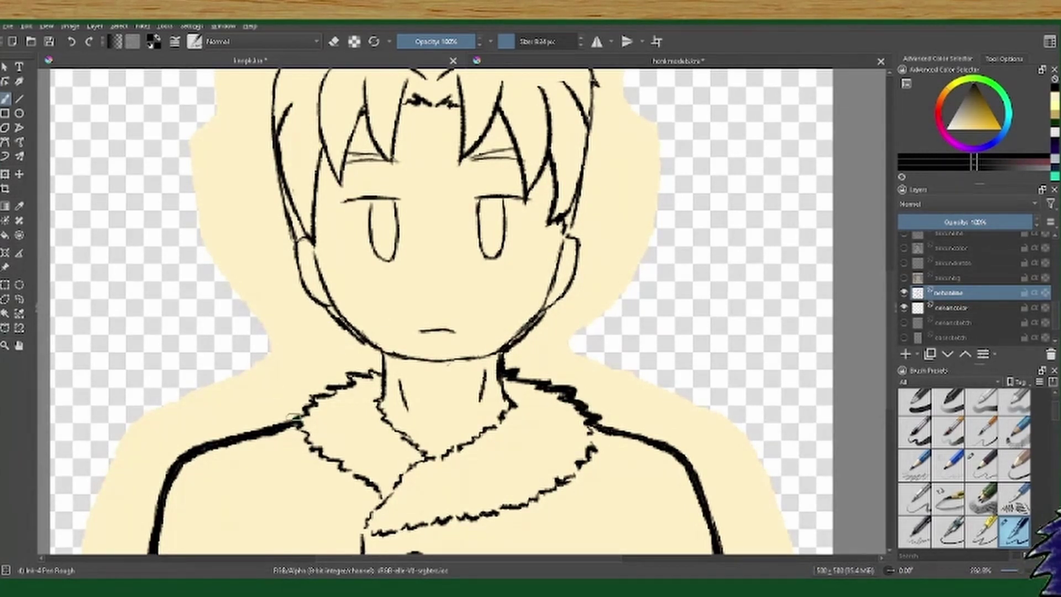
{"action": "left_click_drag", "start_coordinate": [293, 421], "coordinate": [370, 369]}
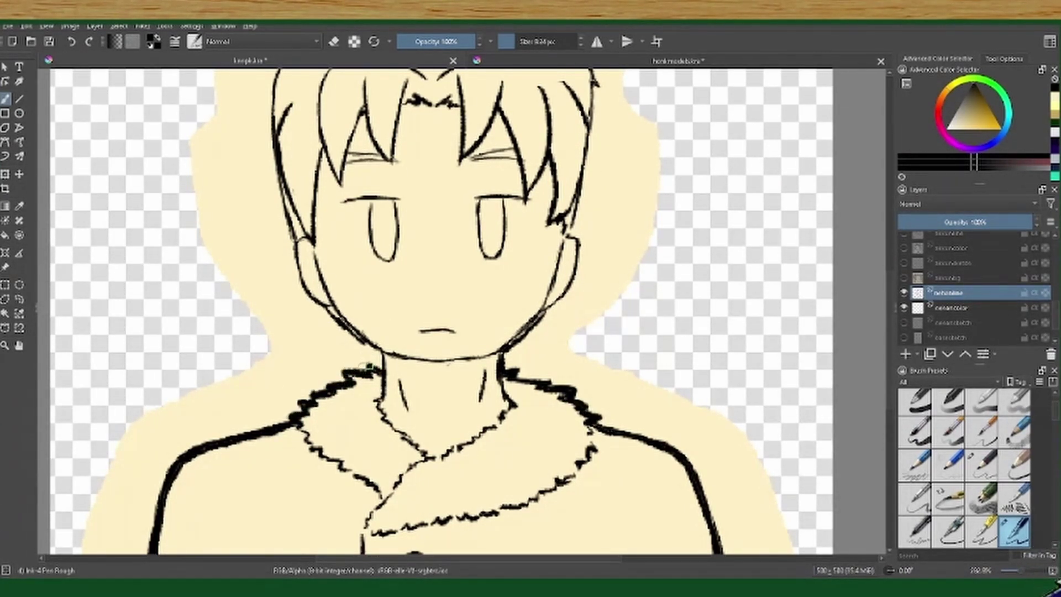
{"action": "left_click_drag", "start_coordinate": [382, 368], "coordinate": [380, 352]}
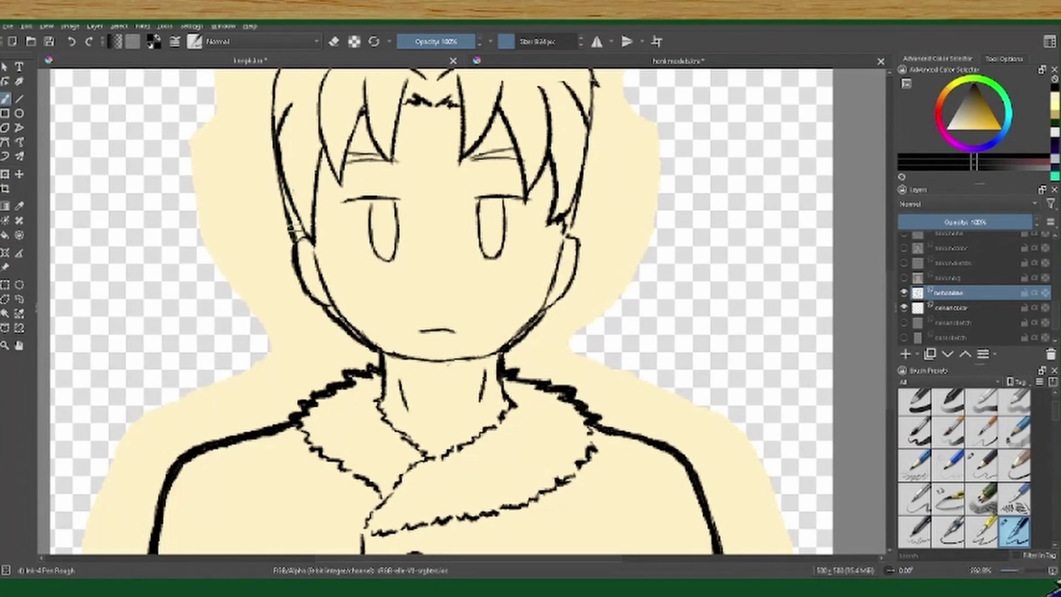
Step: Thicken the left hair outline and the right jaw outline
{"action": "scroll", "coordinate": [241, 326], "scroll_direction": "up", "scroll_amount": 3}
{"action": "left_click_drag", "start_coordinate": [281, 256], "coordinate": [295, 328]}
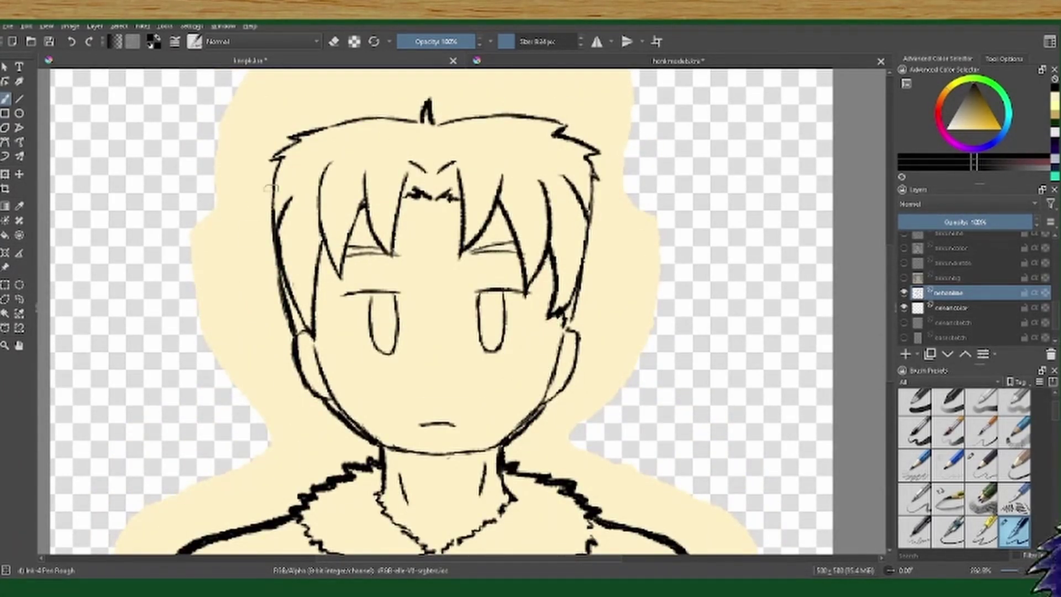
{"action": "left_click_drag", "start_coordinate": [272, 247], "coordinate": [283, 297]}
{"action": "left_click_drag", "start_coordinate": [269, 226], "coordinate": [276, 256]}
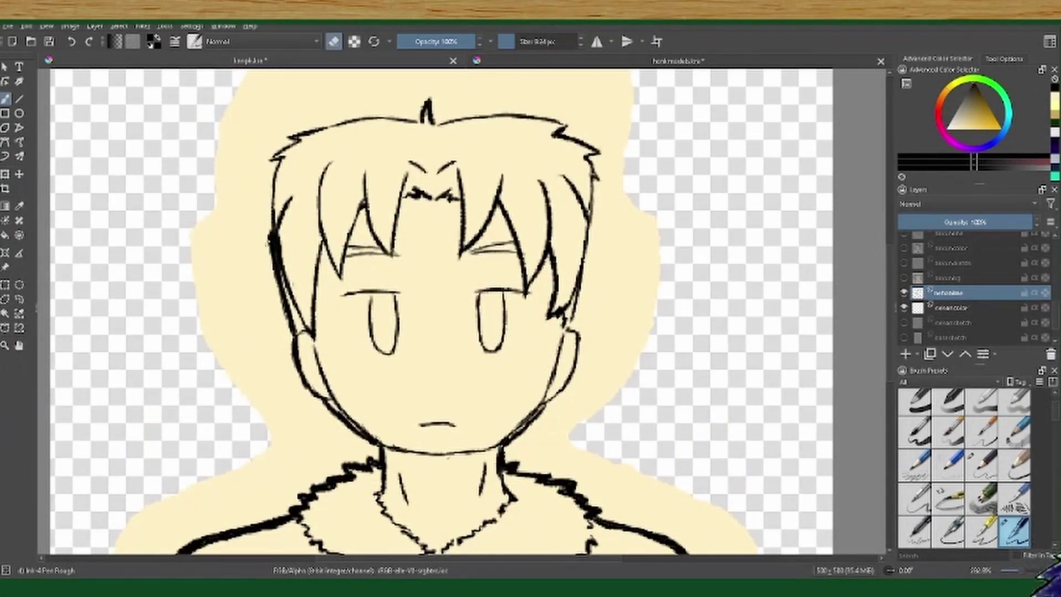
{"action": "mouse_move", "coordinate": [269, 197]}
{"action": "left_mouse_down"}
{"action": "mouse_move", "coordinate": [273, 239]}
{"action": "mouse_move", "coordinate": [268, 166]}
{"action": "mouse_move", "coordinate": [319, 127]}
{"action": "mouse_move", "coordinate": [387, 114]}
{"action": "mouse_move", "coordinate": [562, 119]}
{"action": "mouse_move", "coordinate": [606, 153]}
{"action": "mouse_move", "coordinate": [577, 311]}
{"action": "left_mouse_up"}
{"action": "key", "text": "e"}
{"action": "key", "text": "e"}
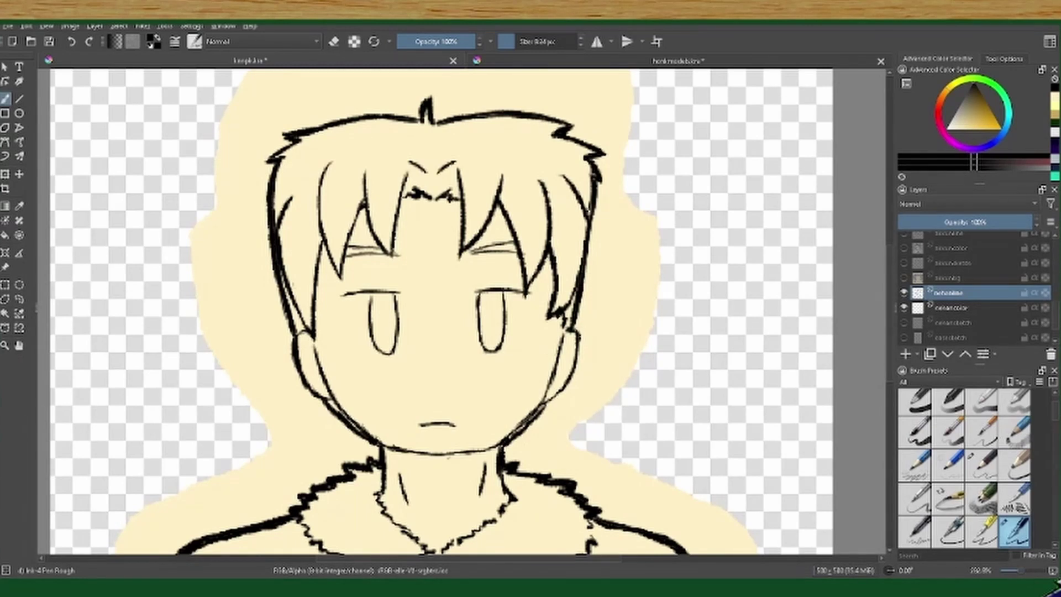
{"action": "left_click_drag", "start_coordinate": [547, 404], "coordinate": [506, 444]}
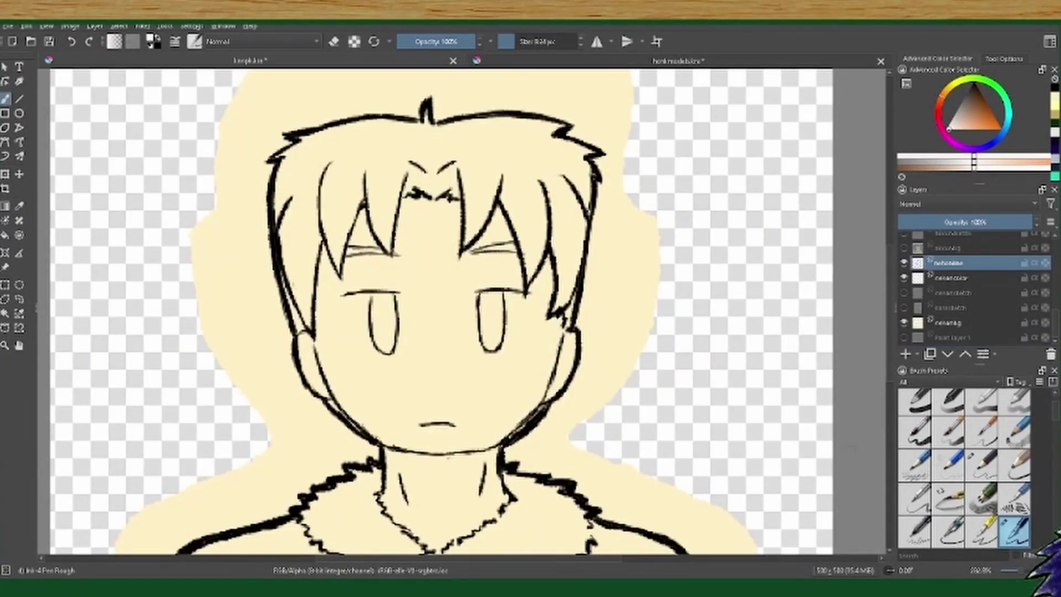
{"action": "scroll", "coordinate": [436, 310], "scroll_direction": "up", "scroll_amount": 1}
Step: On the colour layer, fill both eyes green and add a red pupil
{"action": "left_click", "coordinate": [950, 278]}
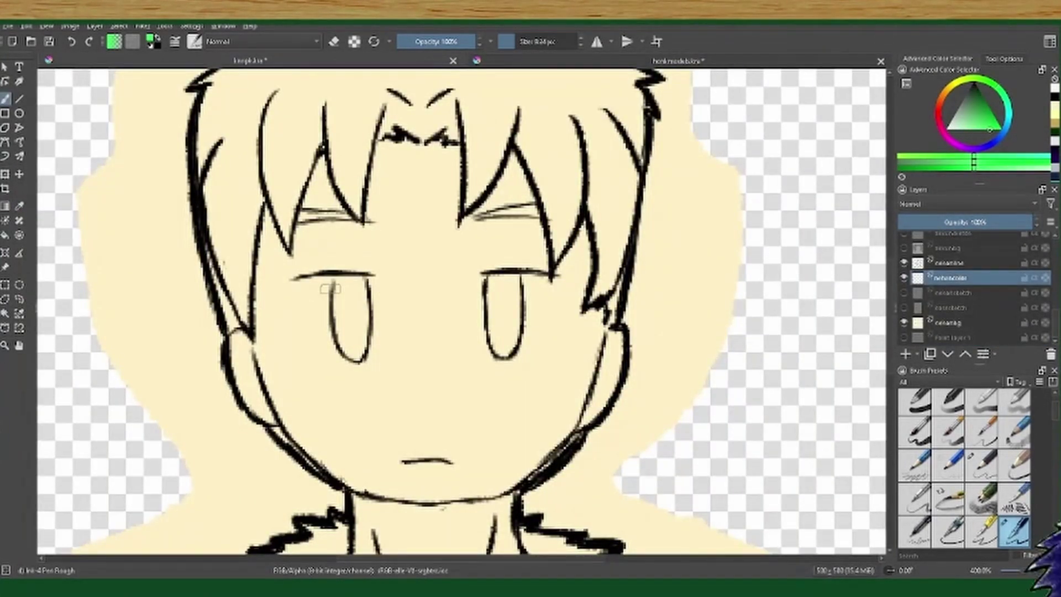
{"action": "mouse_move", "coordinate": [330, 288]}
{"action": "left_mouse_down"}
{"action": "mouse_move", "coordinate": [350, 353]}
{"action": "mouse_move", "coordinate": [359, 310]}
{"action": "mouse_move", "coordinate": [343, 282]}
{"action": "mouse_move", "coordinate": [362, 317]}
{"action": "left_mouse_up"}
{"action": "left_click_drag", "start_coordinate": [517, 296], "coordinate": [494, 326]}
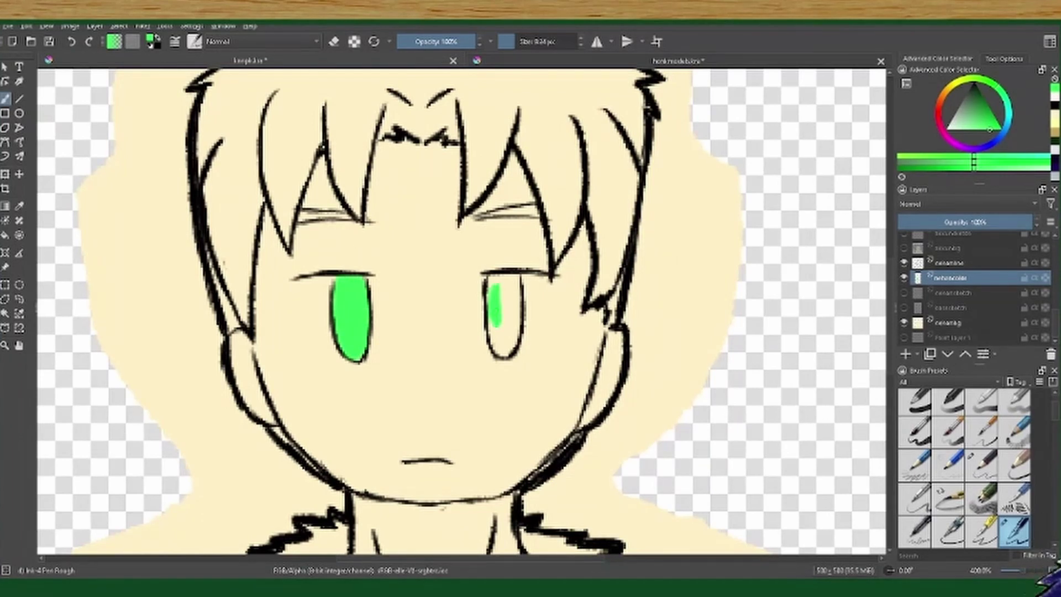
{"action": "mouse_move", "coordinate": [492, 276]}
{"action": "left_mouse_down"}
{"action": "mouse_move", "coordinate": [513, 332]}
{"action": "mouse_move", "coordinate": [505, 353]}
{"action": "left_mouse_up"}
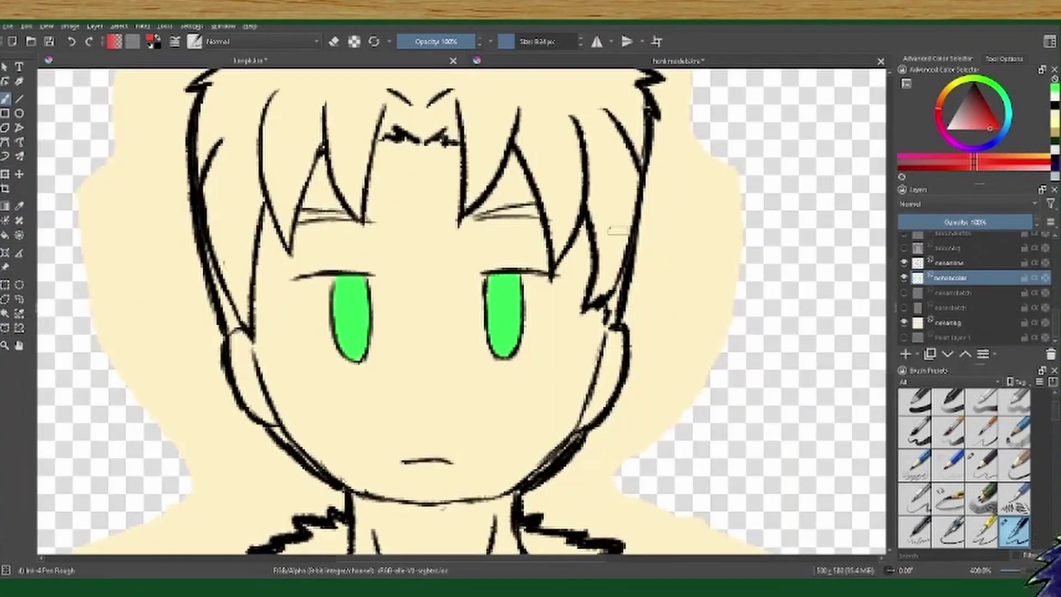
{"action": "left_click_drag", "start_coordinate": [350, 305], "coordinate": [349, 327]}
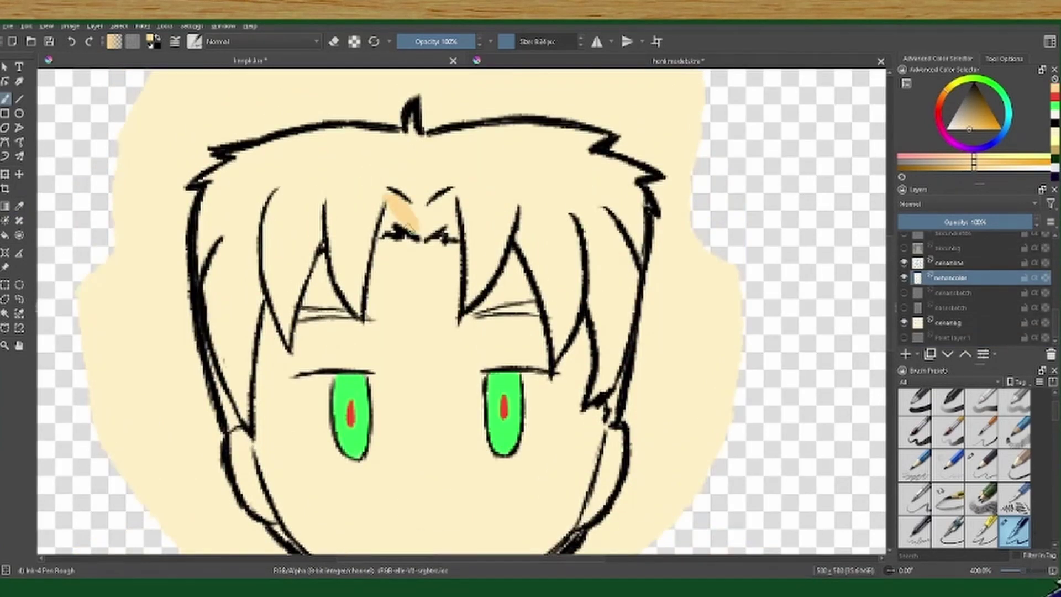
Step: Paint the fringe and left side of the hair in blond
{"action": "left_click_drag", "start_coordinate": [387, 199], "coordinate": [469, 221]}
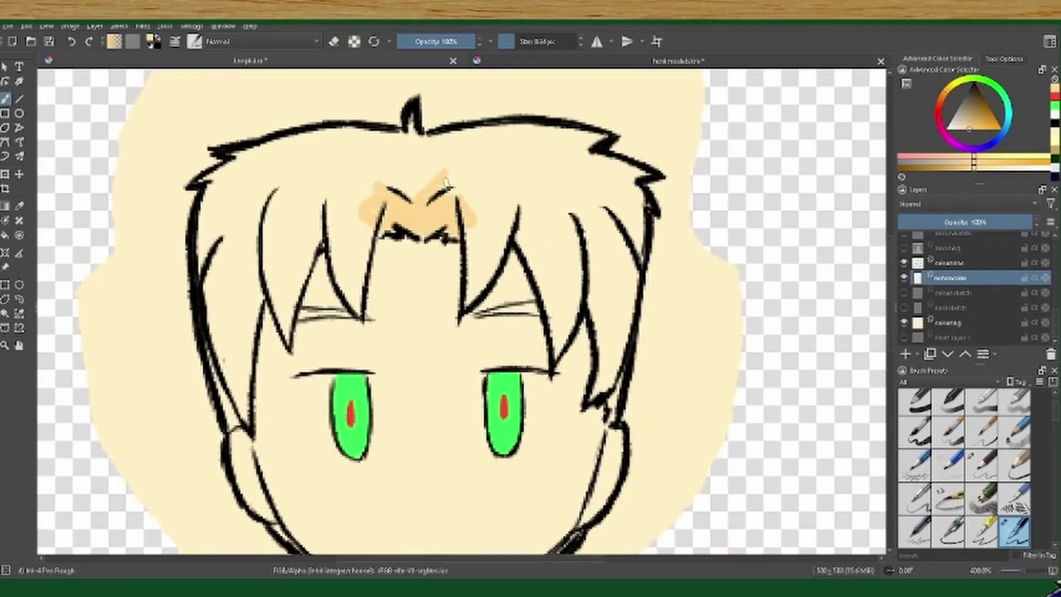
{"action": "left_click_drag", "start_coordinate": [326, 165], "coordinate": [453, 177]}
{"action": "left_click_drag", "start_coordinate": [331, 194], "coordinate": [354, 270]}
{"action": "left_click_drag", "start_coordinate": [359, 232], "coordinate": [346, 285]}
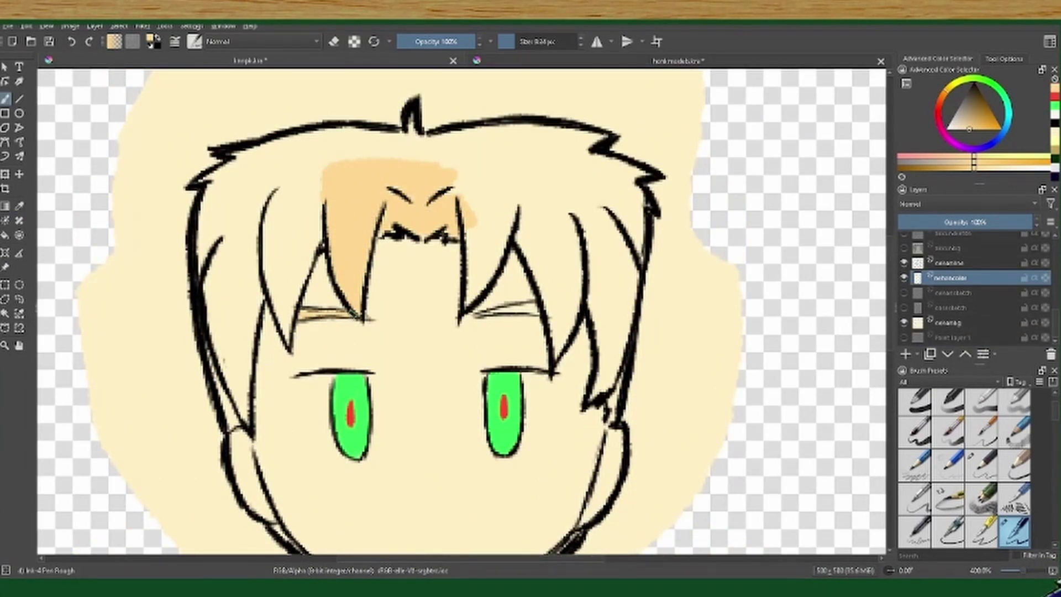
{"action": "left_click_drag", "start_coordinate": [276, 180], "coordinate": [287, 277]}
{"action": "left_click_drag", "start_coordinate": [320, 171], "coordinate": [293, 326]}
{"action": "mouse_move", "coordinate": [351, 166]}
{"action": "left_mouse_down"}
{"action": "mouse_move", "coordinate": [217, 177]}
{"action": "mouse_move", "coordinate": [221, 262]}
{"action": "left_mouse_up"}
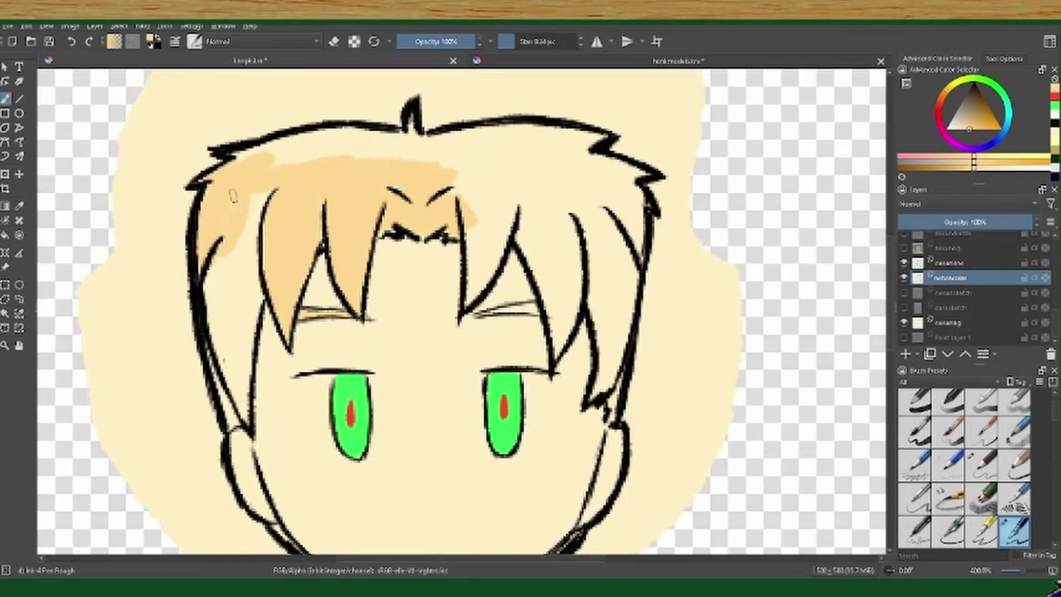
{"action": "mouse_move", "coordinate": [249, 194]}
{"action": "left_mouse_down"}
{"action": "mouse_move", "coordinate": [232, 368]}
{"action": "mouse_move", "coordinate": [243, 426]}
{"action": "left_mouse_up"}
{"action": "scroll", "coordinate": [343, 275], "scroll_direction": "down", "scroll_amount": 3}
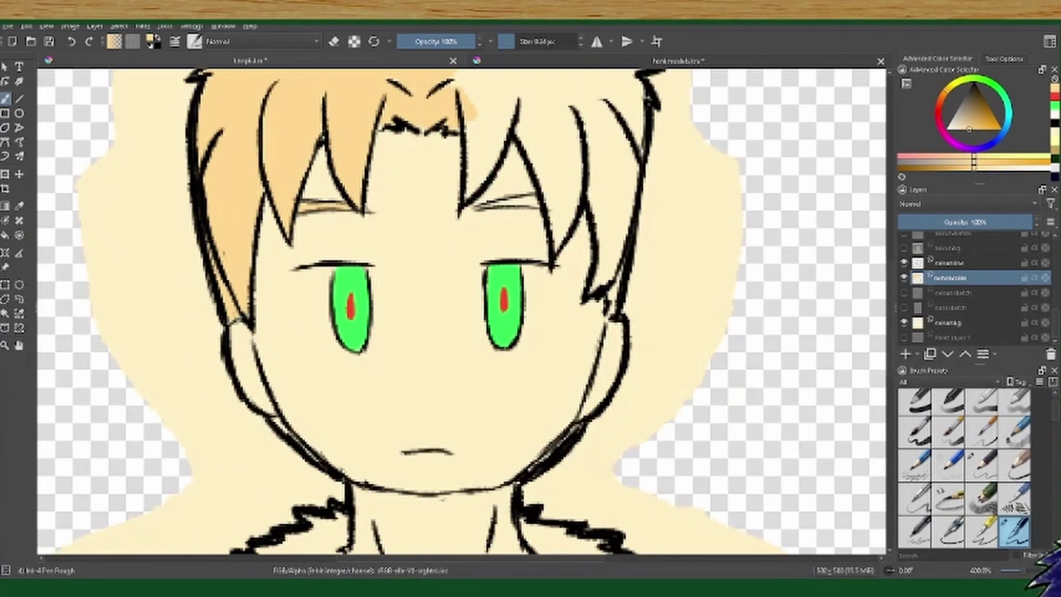
{"action": "scroll", "coordinate": [420, 276], "scroll_direction": "up", "scroll_amount": 3}
Step: Paint the top and right-side hair strands blond, filling remaining gaps
{"action": "mouse_move", "coordinate": [414, 160]}
{"action": "left_mouse_down"}
{"action": "mouse_move", "coordinate": [364, 194]}
{"action": "mouse_move", "coordinate": [238, 191]}
{"action": "mouse_move", "coordinate": [397, 165]}
{"action": "left_mouse_up"}
{"action": "mouse_move", "coordinate": [431, 216]}
{"action": "left_mouse_down"}
{"action": "mouse_move", "coordinate": [538, 166]}
{"action": "mouse_move", "coordinate": [591, 176]}
{"action": "left_mouse_up"}
{"action": "mouse_move", "coordinate": [464, 221]}
{"action": "left_mouse_down"}
{"action": "mouse_move", "coordinate": [499, 213]}
{"action": "mouse_move", "coordinate": [539, 298]}
{"action": "mouse_move", "coordinate": [581, 202]}
{"action": "mouse_move", "coordinate": [635, 218]}
{"action": "left_mouse_up"}
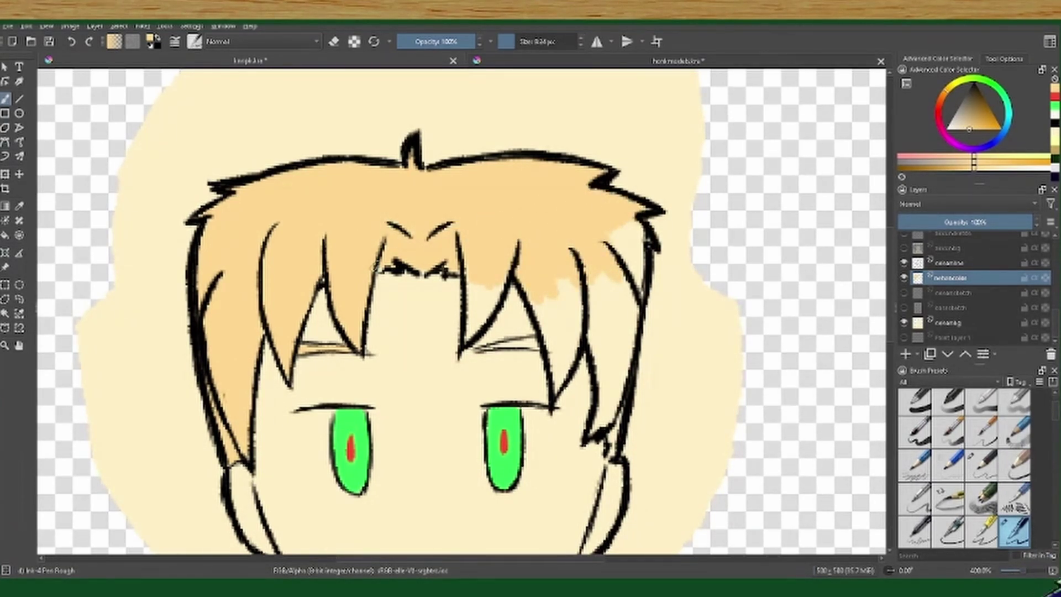
{"action": "left_click_drag", "start_coordinate": [470, 285], "coordinate": [492, 337]}
{"action": "left_click_drag", "start_coordinate": [553, 296], "coordinate": [569, 353]}
{"action": "left_click_drag", "start_coordinate": [594, 281], "coordinate": [619, 381]}
{"action": "left_click_drag", "start_coordinate": [613, 331], "coordinate": [612, 403]}
{"action": "left_click_drag", "start_coordinate": [611, 443], "coordinate": [613, 455]}
{"action": "mouse_move", "coordinate": [605, 232]}
{"action": "left_mouse_down"}
{"action": "mouse_move", "coordinate": [624, 239]}
{"action": "mouse_move", "coordinate": [633, 268]}
{"action": "left_mouse_up"}
{"action": "left_click_drag", "start_coordinate": [629, 223], "coordinate": [641, 290]}
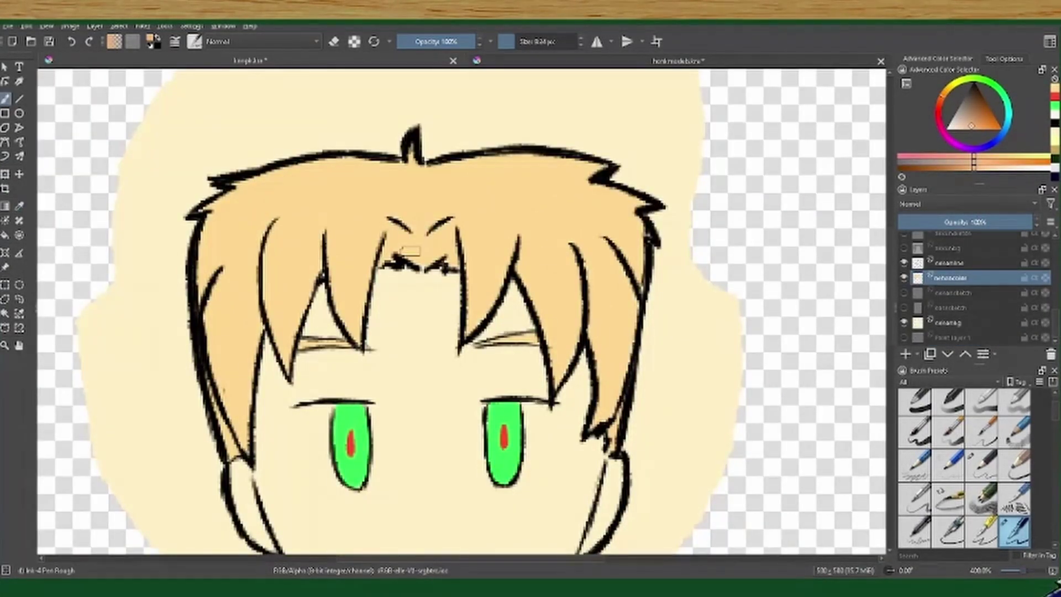
Step: Shade the hair between the eyebrows and the left strands in darker tan
{"action": "mouse_move", "coordinate": [411, 250]}
{"action": "left_mouse_down"}
{"action": "mouse_move", "coordinate": [395, 259]}
{"action": "mouse_move", "coordinate": [453, 238]}
{"action": "mouse_move", "coordinate": [455, 257]}
{"action": "left_mouse_up"}
{"action": "left_click_drag", "start_coordinate": [353, 287], "coordinate": [373, 309]}
{"action": "left_click_drag", "start_coordinate": [301, 303], "coordinate": [281, 348]}
{"action": "mouse_move", "coordinate": [321, 246]}
{"action": "left_mouse_down"}
{"action": "mouse_move", "coordinate": [296, 331]}
{"action": "mouse_move", "coordinate": [235, 441]}
{"action": "left_mouse_up"}
{"action": "left_click_drag", "start_coordinate": [265, 249], "coordinate": [228, 453]}
Step: Shade the right hair strands darker tan and add faint shading on top
{"action": "left_click_drag", "start_coordinate": [458, 229], "coordinate": [472, 298]}
{"action": "left_click_drag", "start_coordinate": [475, 279], "coordinate": [469, 331]}
{"action": "mouse_move", "coordinate": [525, 254]}
{"action": "left_mouse_down"}
{"action": "mouse_move", "coordinate": [545, 343]}
{"action": "mouse_move", "coordinate": [569, 379]}
{"action": "left_mouse_up"}
{"action": "left_click_drag", "start_coordinate": [588, 271], "coordinate": [612, 406]}
{"action": "left_click_drag", "start_coordinate": [594, 393], "coordinate": [613, 425]}
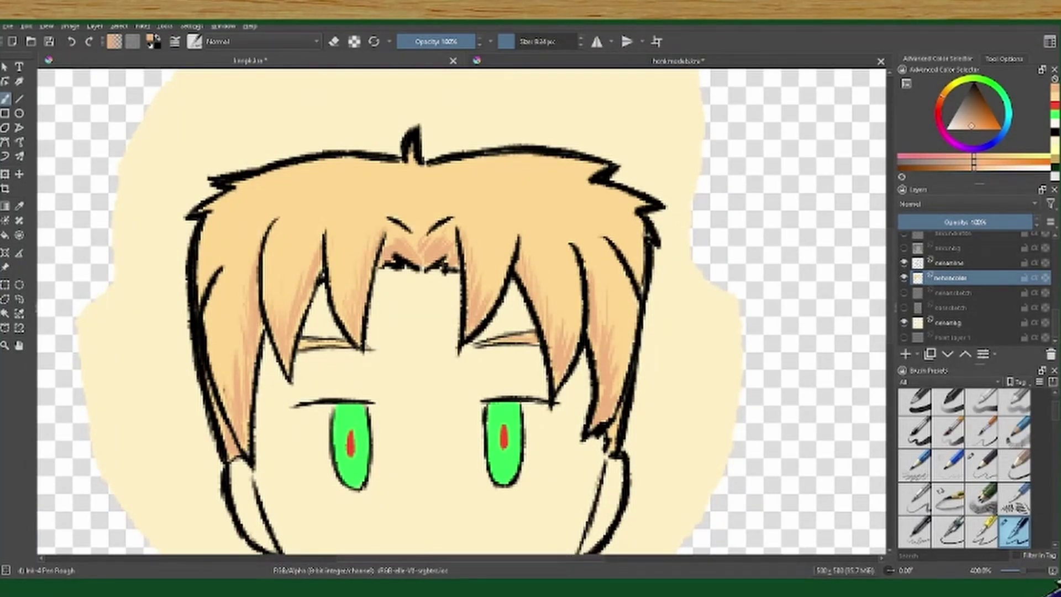
{"action": "left_click_drag", "start_coordinate": [471, 289], "coordinate": [503, 254]}
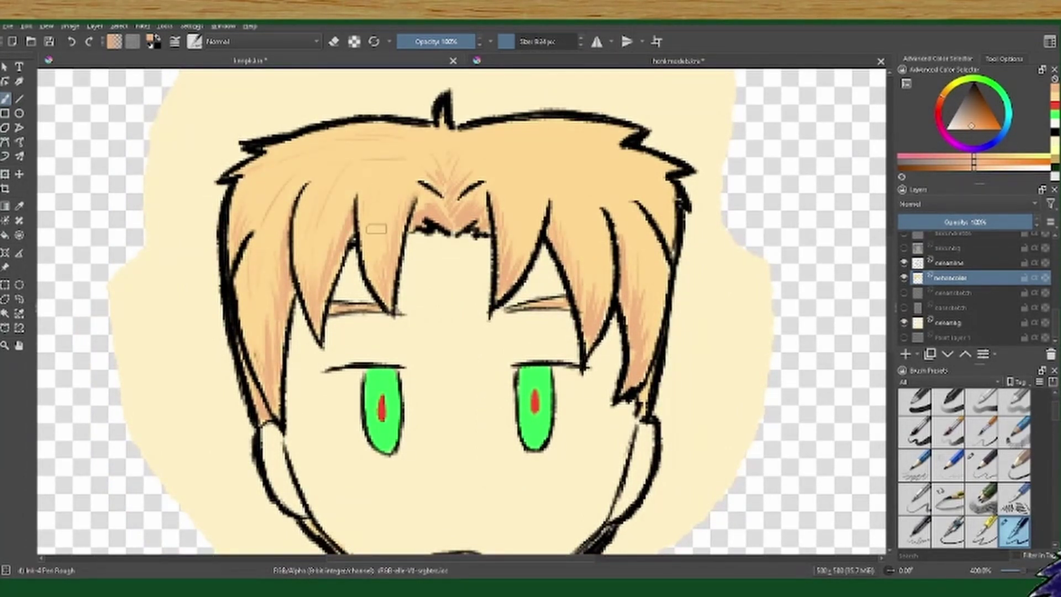
{"action": "left_click_drag", "start_coordinate": [547, 135], "coordinate": [487, 144]}
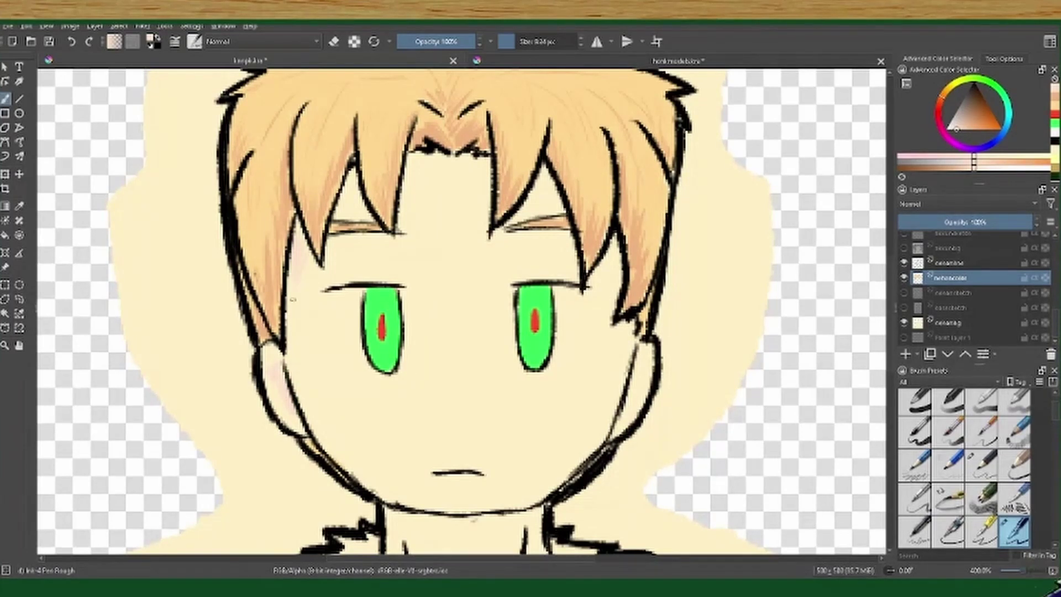
Step: Add pink shading to the forehead under the hair and to the neck and chest
{"action": "left_click_drag", "start_coordinate": [434, 155], "coordinate": [420, 199]}
{"action": "left_click_drag", "start_coordinate": [497, 166], "coordinate": [472, 204]}
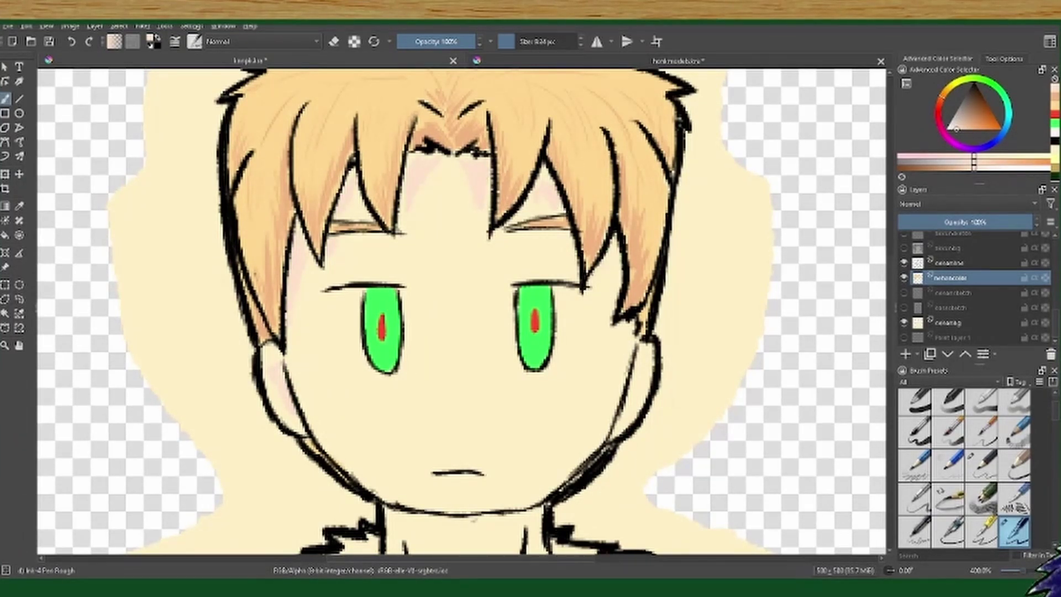
{"action": "scroll", "coordinate": [817, 282], "scroll_direction": "down", "scroll_amount": 2}
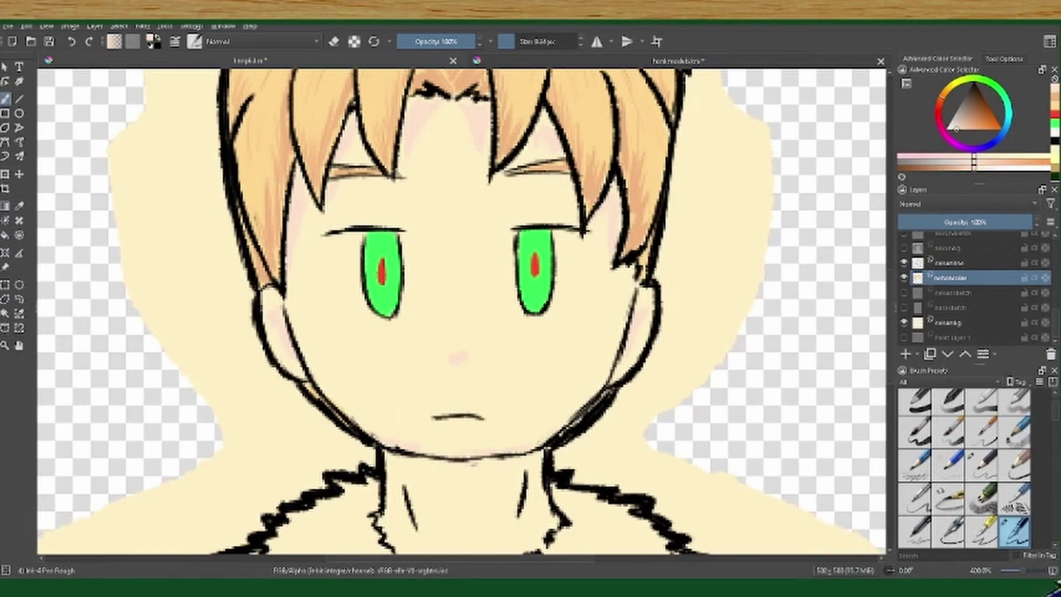
{"action": "scroll", "coordinate": [419, 340], "scroll_direction": "down", "scroll_amount": 1}
{"action": "scroll", "coordinate": [418, 340], "scroll_direction": "down", "scroll_amount": 4}
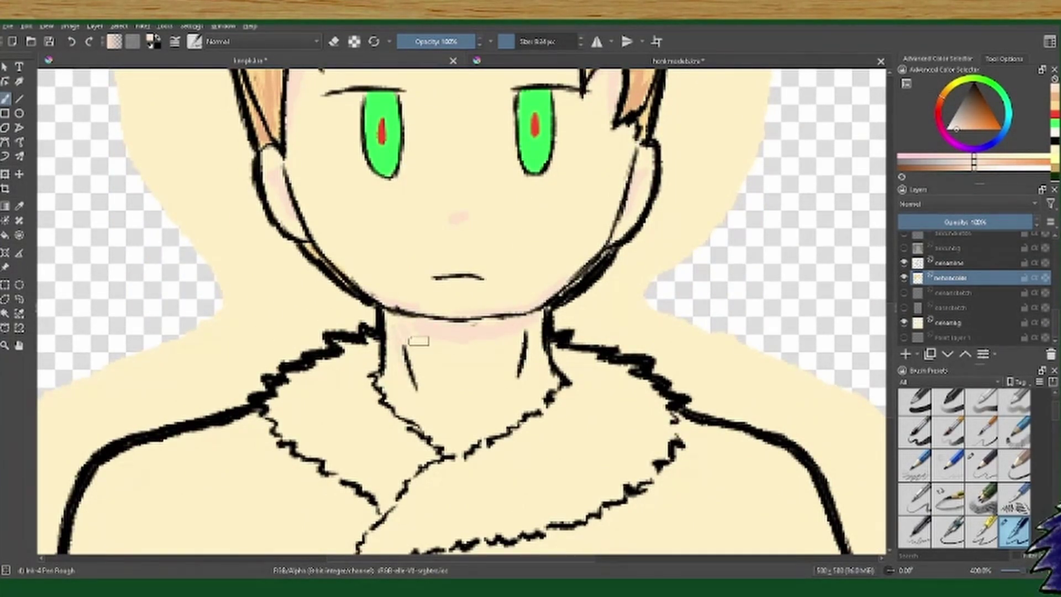
{"action": "left_click_drag", "start_coordinate": [535, 331], "coordinate": [535, 354]}
{"action": "mouse_move", "coordinate": [386, 378]}
{"action": "left_mouse_down"}
{"action": "mouse_move", "coordinate": [436, 437]}
{"action": "mouse_move", "coordinate": [503, 385]}
{"action": "left_mouse_up"}
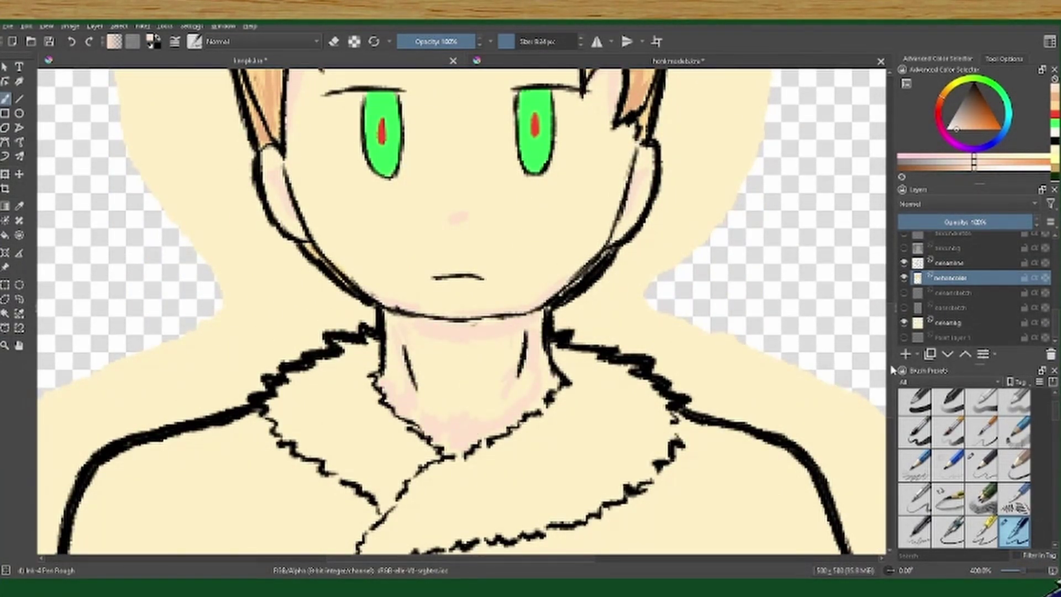
{"action": "scroll", "coordinate": [735, 381], "scroll_direction": "up", "scroll_amount": 5}
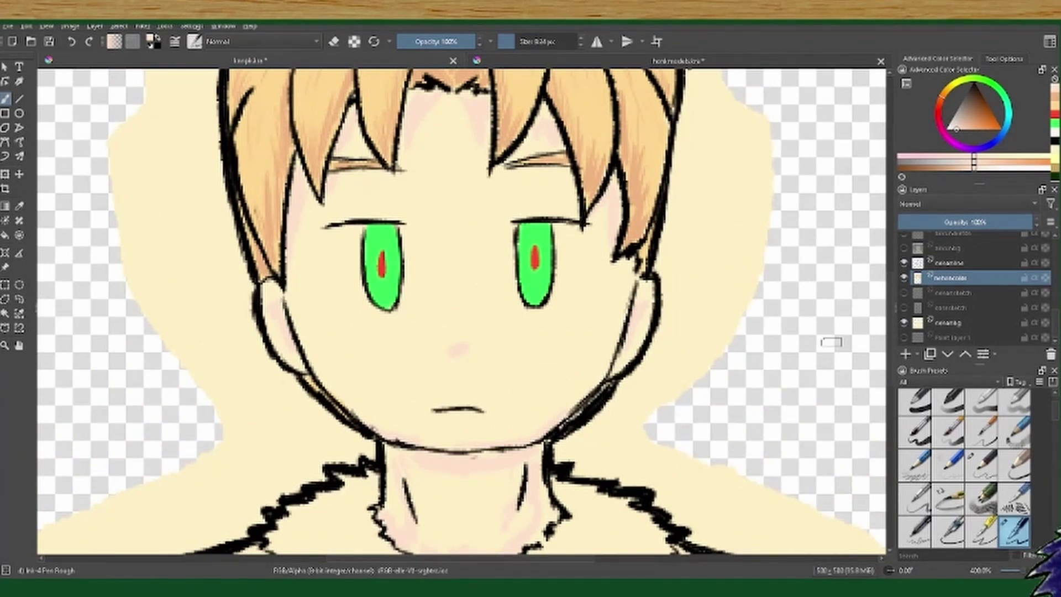
{"action": "scroll", "coordinate": [831, 342], "scroll_direction": "down", "scroll_amount": 10}
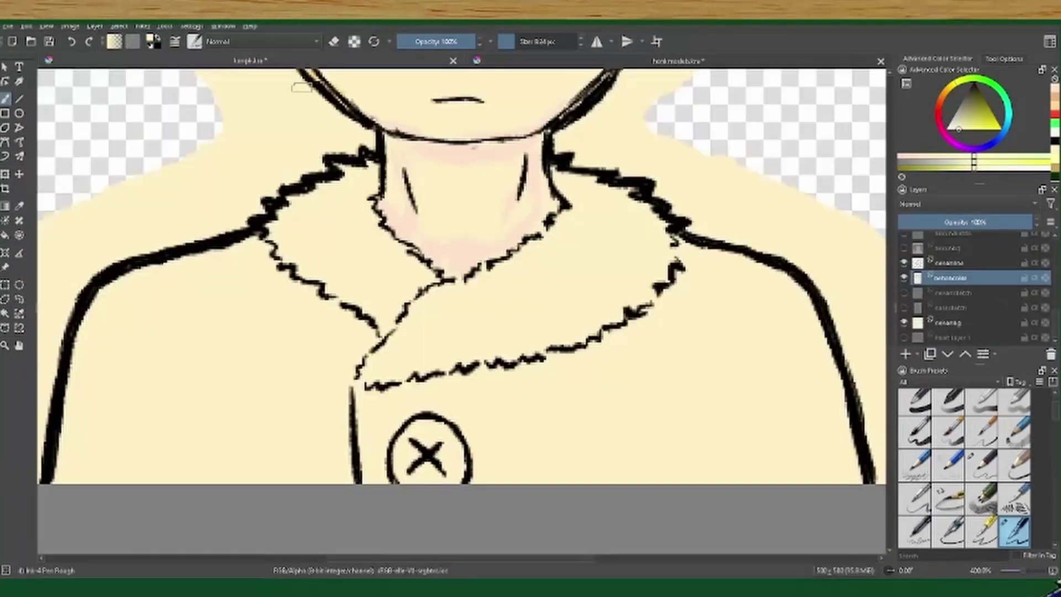
Step: Paint muted pale yellow highlights on the left and right fur collar
{"action": "left_click_drag", "start_coordinate": [411, 342], "coordinate": [438, 307]}
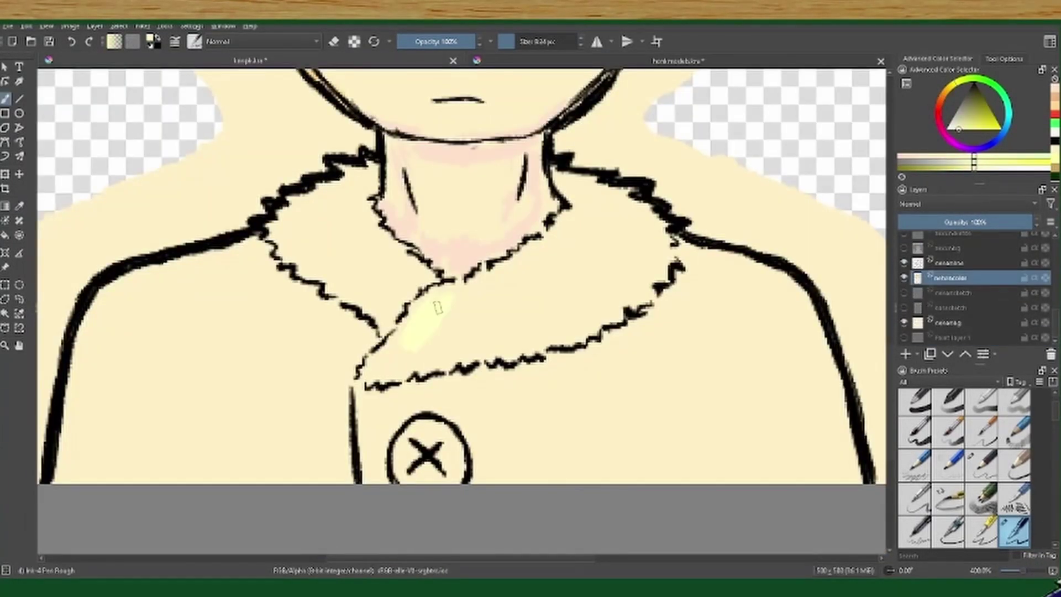
{"action": "left_click_drag", "start_coordinate": [962, 111], "coordinate": [962, 132]}
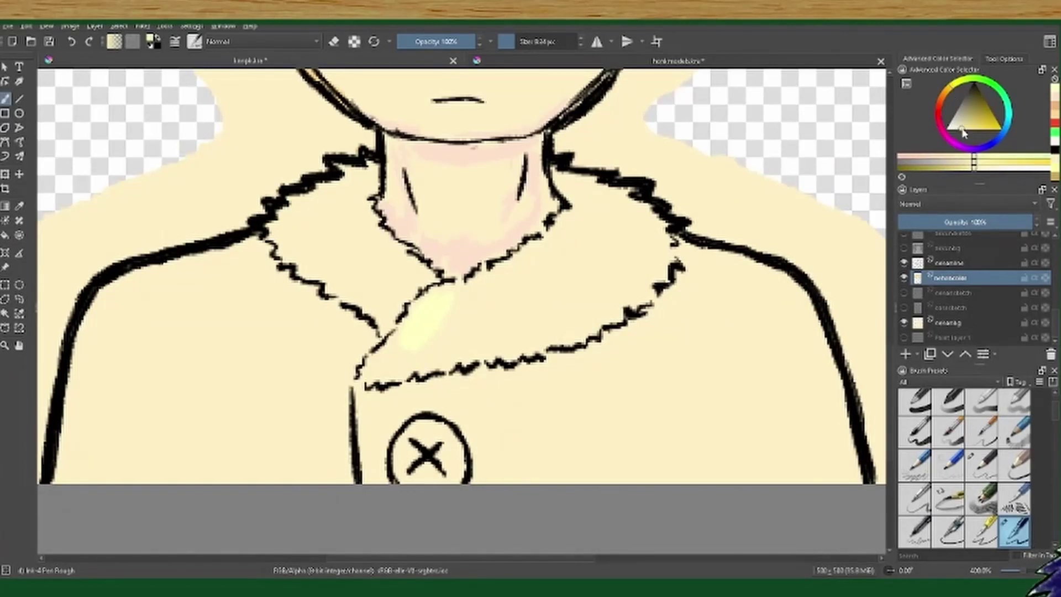
{"action": "left_click_drag", "start_coordinate": [348, 191], "coordinate": [378, 257]}
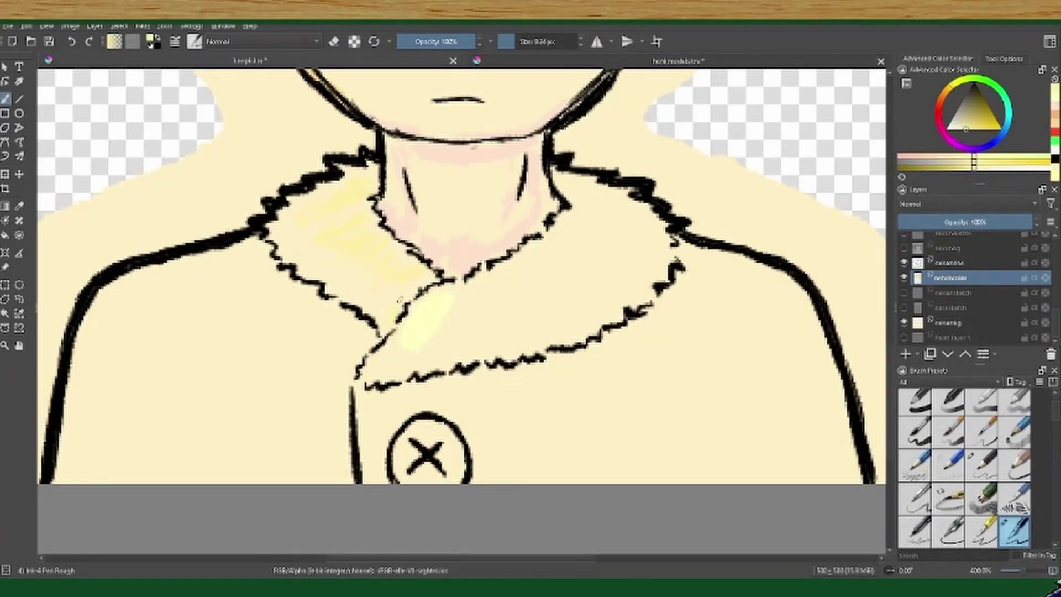
{"action": "left_click_drag", "start_coordinate": [541, 254], "coordinate": [430, 304]}
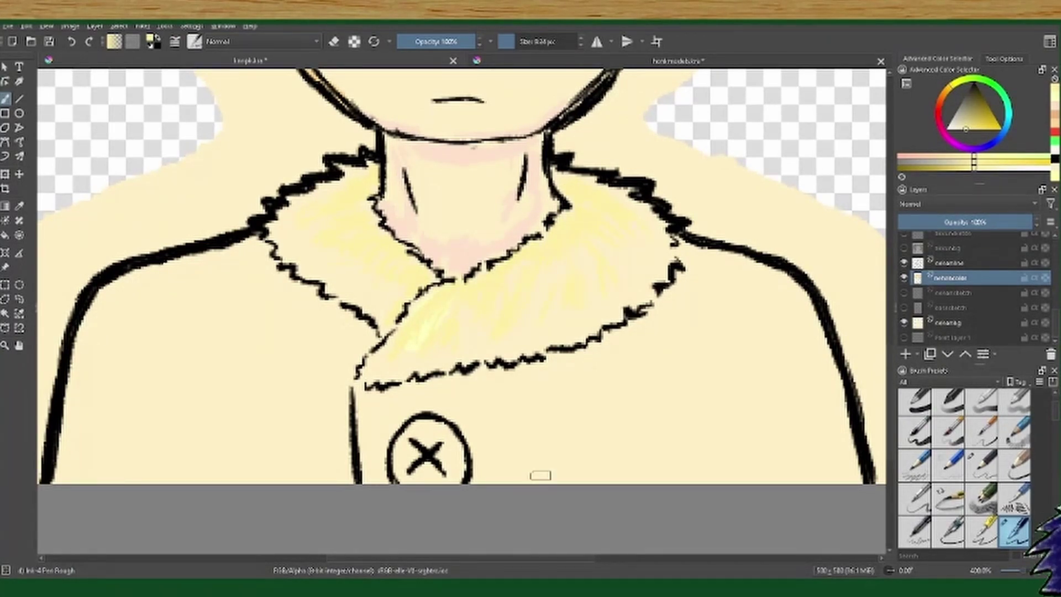
Step: Sample teal from the reference and block it over the left shoulder with a large brush
{"action": "key", "text": "ctrl+Tab"}
{"action": "left_click", "coordinate": [230, 356], "text": "ctrl"}
{"action": "key", "text": "ctrl+Tab"}
{"action": "left_click_drag", "start_coordinate": [229, 356], "coordinate": [182, 458]}
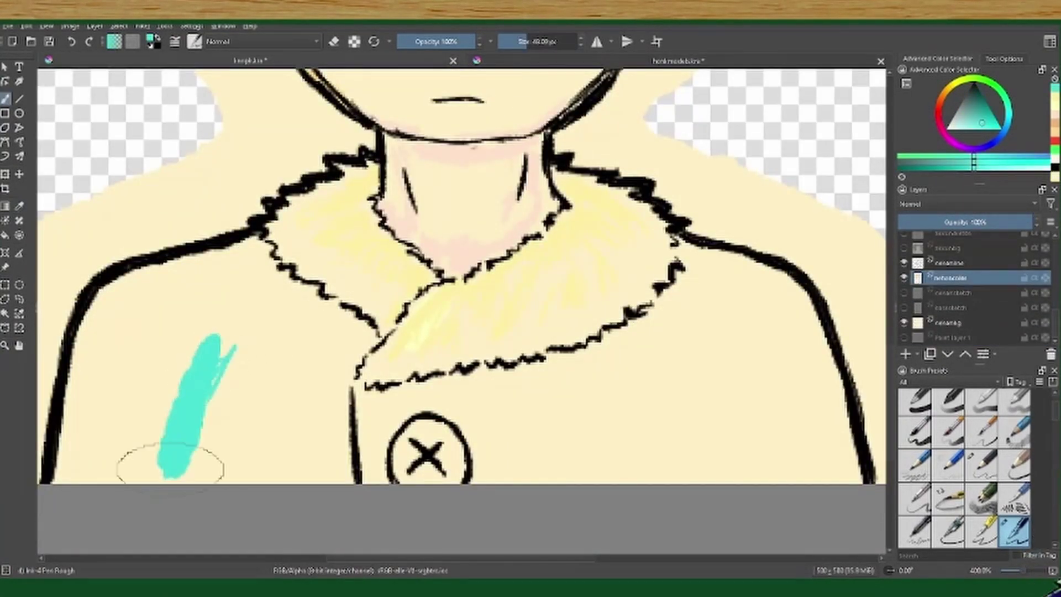
{"action": "left_click_drag", "start_coordinate": [210, 332], "coordinate": [88, 459]}
{"action": "mouse_move", "coordinate": [111, 359]}
{"action": "left_mouse_down"}
{"action": "mouse_move", "coordinate": [177, 265]}
{"action": "mouse_move", "coordinate": [265, 386]}
{"action": "left_mouse_up"}
Step: Fill the whole coat in a darker teal, including under the right collar and shoulder
{"action": "left_click_drag", "start_coordinate": [982, 125], "coordinate": [983, 113]}
{"action": "left_click_drag", "start_coordinate": [221, 332], "coordinate": [83, 470]}
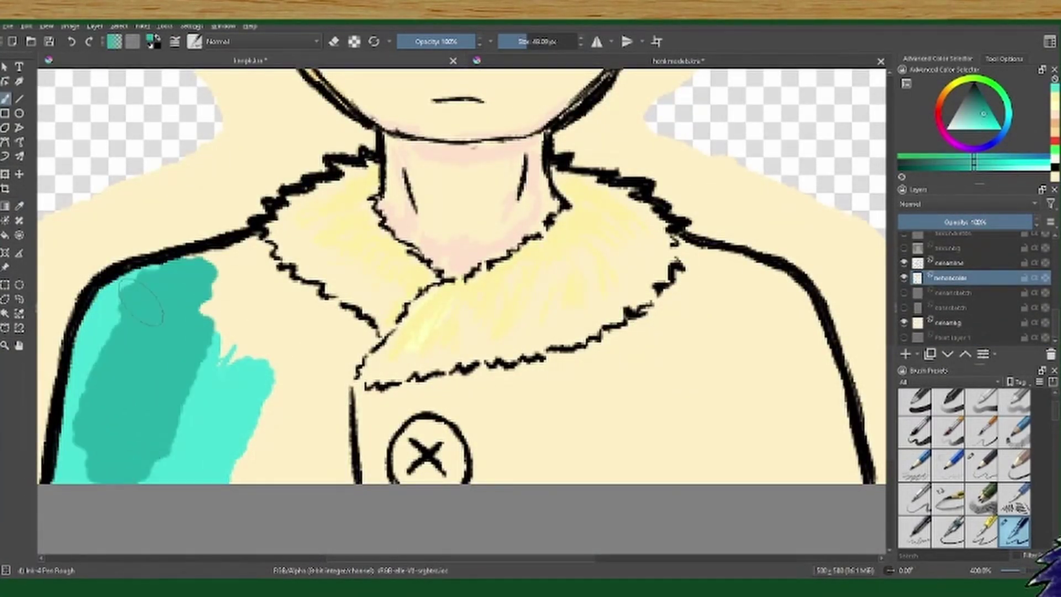
{"action": "left_click_drag", "start_coordinate": [155, 271], "coordinate": [237, 469]}
{"action": "mouse_move", "coordinate": [331, 481]}
{"action": "left_mouse_down"}
{"action": "mouse_move", "coordinate": [210, 249]}
{"action": "mouse_move", "coordinate": [265, 248]}
{"action": "mouse_move", "coordinate": [354, 475]}
{"action": "left_mouse_up"}
{"action": "mouse_move", "coordinate": [353, 404]}
{"action": "left_mouse_down"}
{"action": "mouse_move", "coordinate": [365, 332]}
{"action": "mouse_move", "coordinate": [321, 305]}
{"action": "mouse_move", "coordinate": [597, 453]}
{"action": "mouse_move", "coordinate": [840, 359]}
{"action": "left_mouse_up"}
{"action": "mouse_move", "coordinate": [818, 320]}
{"action": "left_mouse_down"}
{"action": "mouse_move", "coordinate": [485, 418]}
{"action": "mouse_move", "coordinate": [359, 387]}
{"action": "mouse_move", "coordinate": [469, 387]}
{"action": "mouse_move", "coordinate": [500, 376]}
{"action": "left_mouse_up"}
{"action": "mouse_move", "coordinate": [424, 423]}
{"action": "left_mouse_down"}
{"action": "mouse_move", "coordinate": [718, 298]}
{"action": "mouse_move", "coordinate": [694, 249]}
{"action": "mouse_move", "coordinate": [773, 298]}
{"action": "left_mouse_up"}
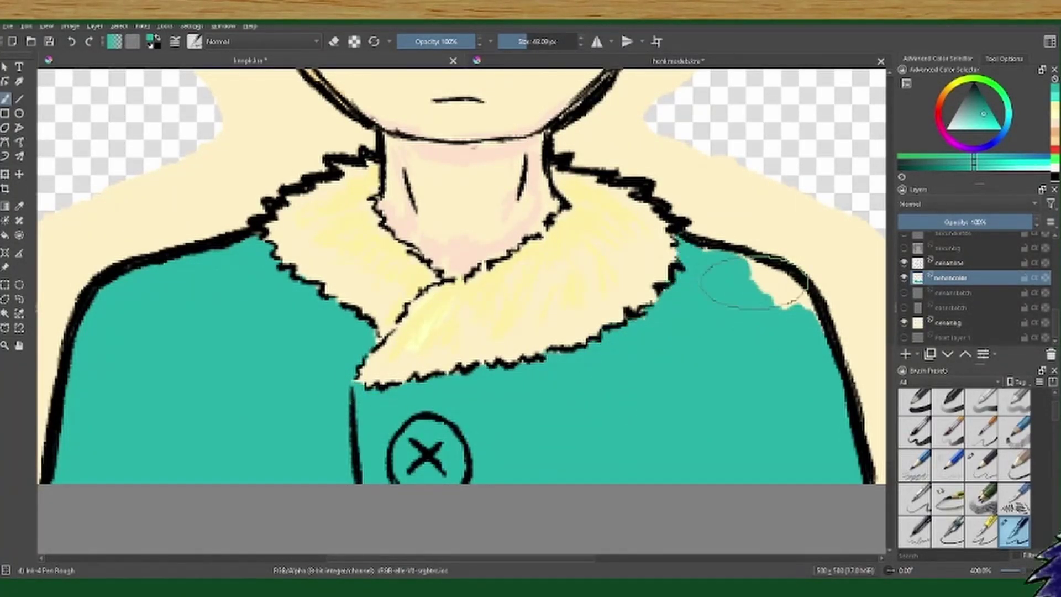
{"action": "left_click_drag", "start_coordinate": [746, 260], "coordinate": [818, 310]}
{"action": "left_click_drag", "start_coordinate": [773, 276], "coordinate": [845, 337]}
Step: Fill the round button dark teal, then pick blue and a smaller brush for it
{"action": "key", "text": "e"}
{"action": "key", "text": "e"}
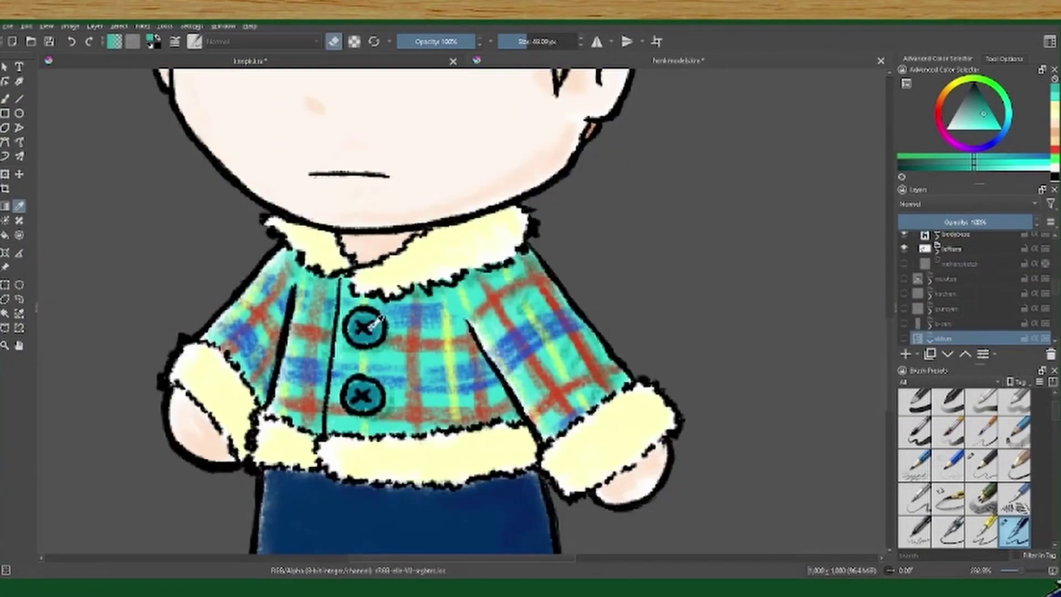
{"action": "left_click", "coordinate": [990, 109]}
{"action": "left_click_drag", "start_coordinate": [398, 442], "coordinate": [458, 459]}
{"action": "mouse_move", "coordinate": [431, 426]}
{"action": "left_mouse_down"}
{"action": "mouse_move", "coordinate": [419, 467]}
{"action": "mouse_move", "coordinate": [406, 458]}
{"action": "mouse_move", "coordinate": [444, 480]}
{"action": "left_mouse_up"}
{"action": "left_click", "coordinate": [1007, 134]}
{"action": "left_click", "coordinate": [992, 112]}
{"action": "key", "text": "bracketleft"}
{"action": "key", "text": "bracketleft"}
{"action": "key", "text": "bracketleft"}
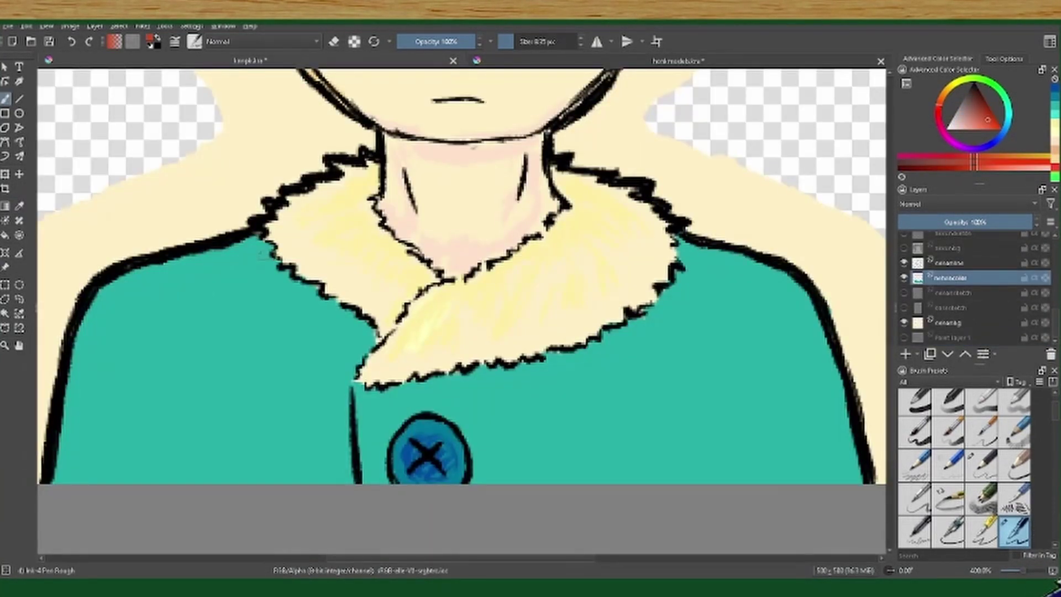
Step: Draw vertical red-brown stripes down the left and right coat
{"action": "mouse_move", "coordinate": [265, 257]}
{"action": "left_mouse_down"}
{"action": "mouse_move", "coordinate": [141, 325]}
{"action": "mouse_move", "coordinate": [91, 480]}
{"action": "mouse_move", "coordinate": [186, 287]}
{"action": "left_mouse_up"}
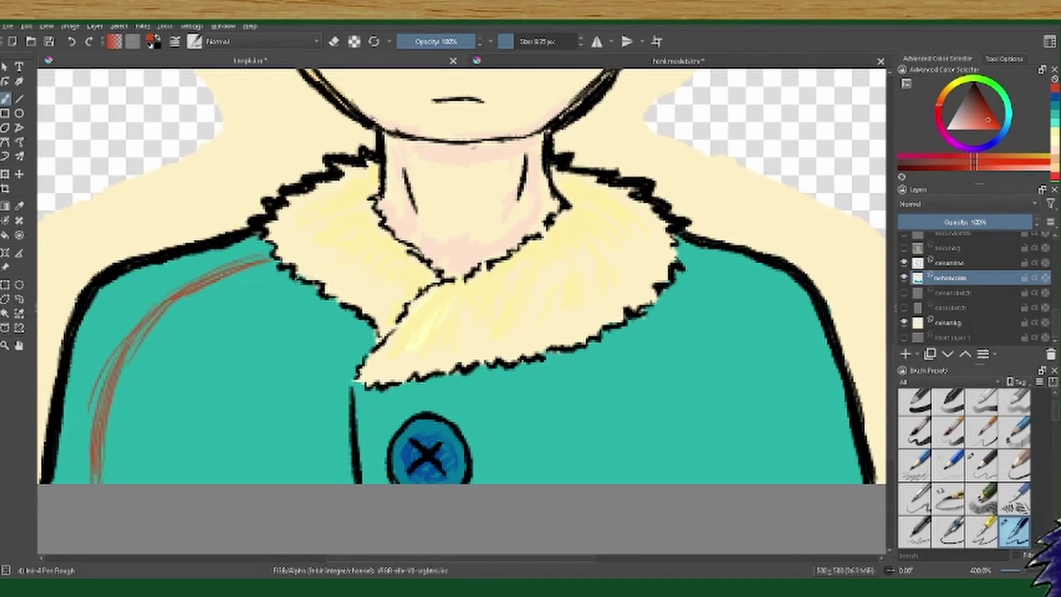
{"action": "left_click_drag", "start_coordinate": [279, 292], "coordinate": [215, 480]}
{"action": "left_click_drag", "start_coordinate": [345, 312], "coordinate": [334, 480]}
{"action": "left_click_drag", "start_coordinate": [421, 387], "coordinate": [429, 409]}
{"action": "left_click_drag", "start_coordinate": [530, 373], "coordinate": [547, 482]}
{"action": "left_click_drag", "start_coordinate": [617, 340], "coordinate": [635, 478]}
{"action": "left_click_drag", "start_coordinate": [626, 386], "coordinate": [642, 483]}
{"action": "left_click_drag", "start_coordinate": [622, 330], "coordinate": [646, 482]}
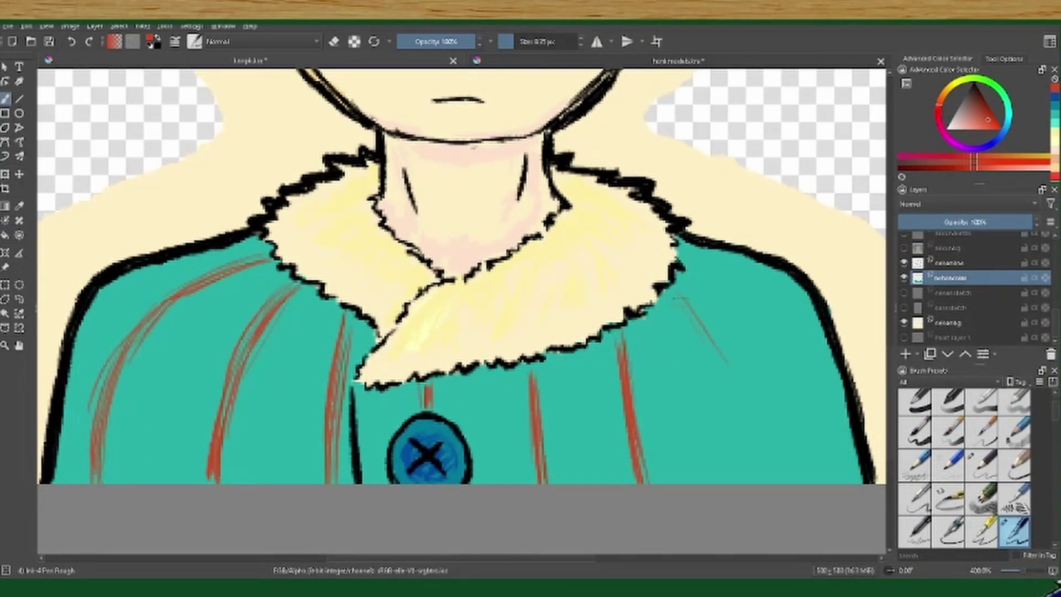
{"action": "left_click_drag", "start_coordinate": [676, 284], "coordinate": [771, 482]}
Step: Draw crossing red-brown diagonal lines over both sides of the coat
{"action": "left_click_drag", "start_coordinate": [105, 303], "coordinate": [260, 407]}
{"action": "left_click_drag", "start_coordinate": [193, 375], "coordinate": [331, 426]}
{"action": "left_click_drag", "start_coordinate": [362, 425], "coordinate": [393, 431]}
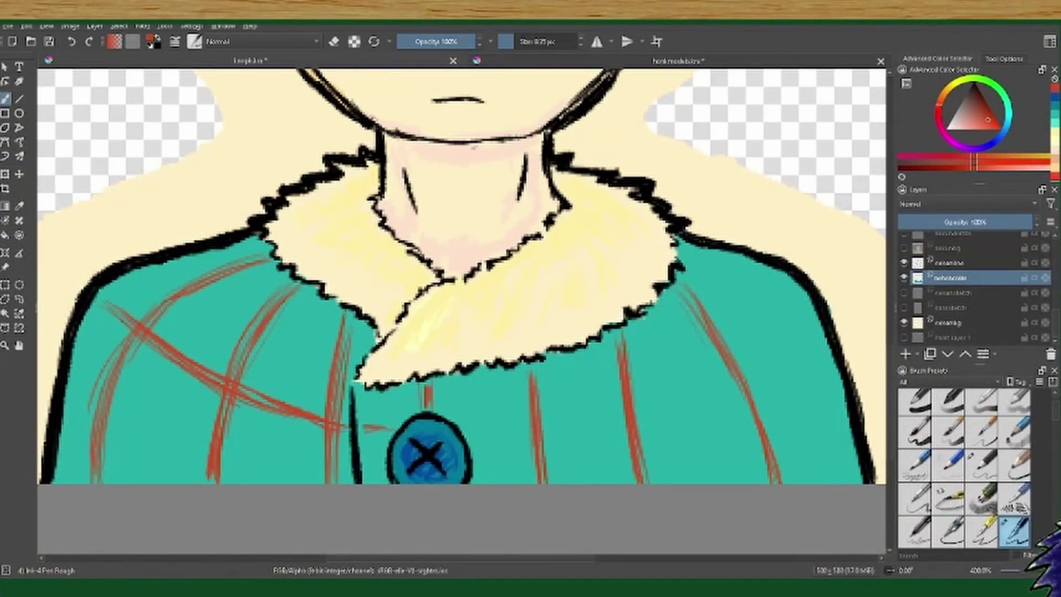
{"action": "left_click_drag", "start_coordinate": [591, 414], "coordinate": [624, 406]}
{"action": "left_click_drag", "start_coordinate": [541, 421], "coordinate": [801, 338]}
{"action": "left_click_drag", "start_coordinate": [741, 359], "coordinate": [816, 323]}
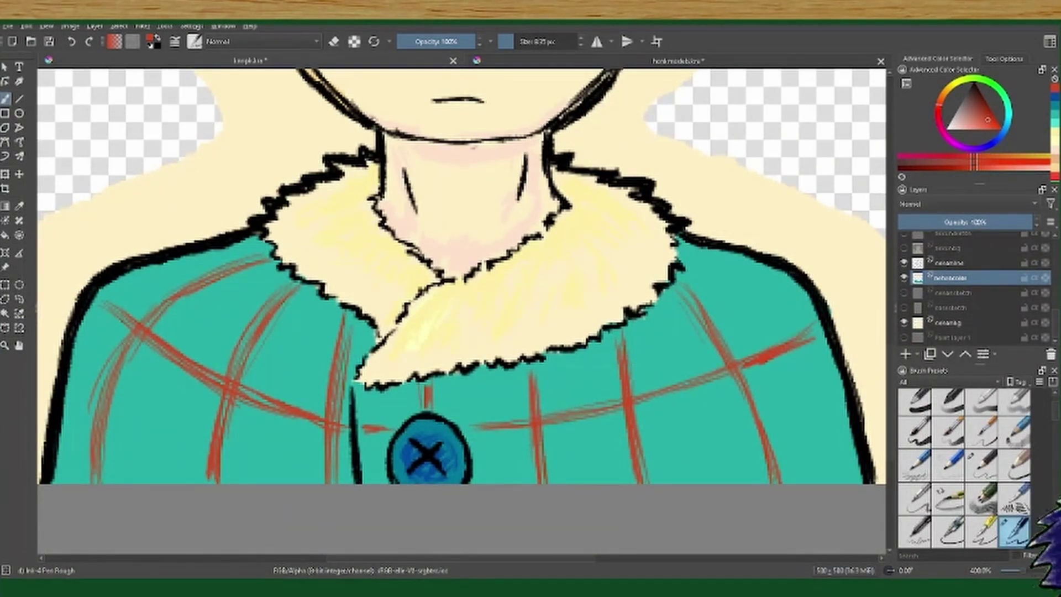
{"action": "left_click_drag", "start_coordinate": [540, 428], "coordinate": [718, 379]}
{"action": "left_click_drag", "start_coordinate": [803, 481], "coordinate": [858, 467]}
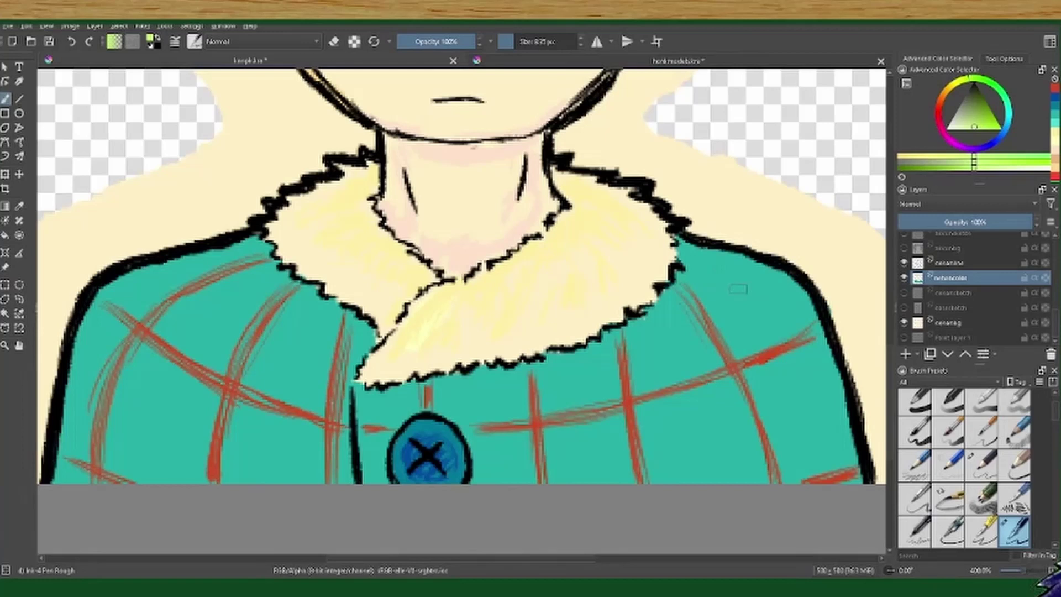
Step: Add light-green stripes across the right and centre of the coat
{"action": "left_click_drag", "start_coordinate": [713, 261], "coordinate": [776, 334]}
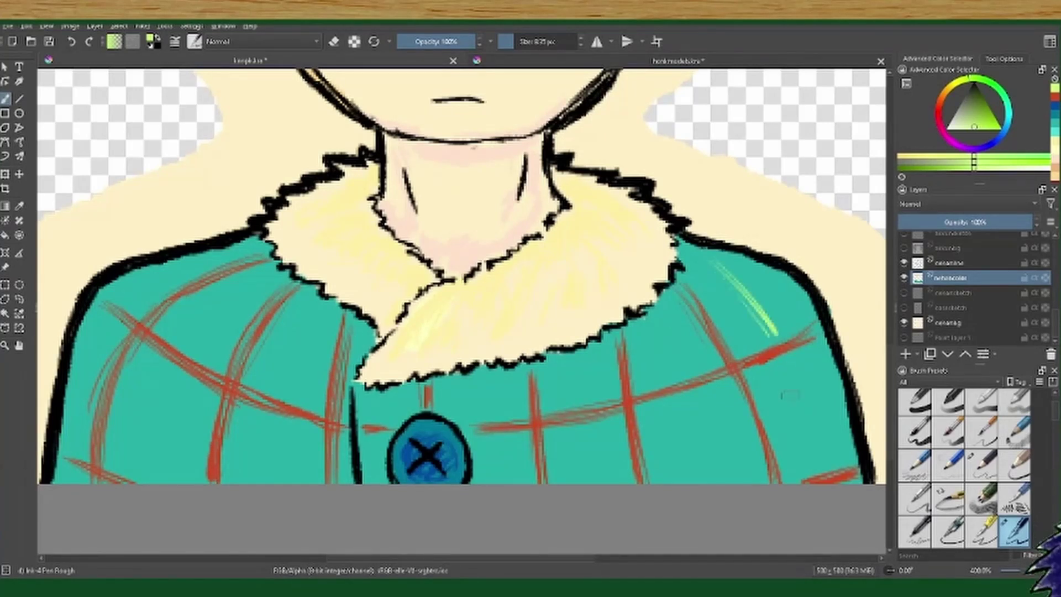
{"action": "left_click_drag", "start_coordinate": [796, 370], "coordinate": [829, 480]}
{"action": "left_click_drag", "start_coordinate": [657, 311], "coordinate": [705, 481]}
{"action": "left_click_drag", "start_coordinate": [574, 361], "coordinate": [592, 482]}
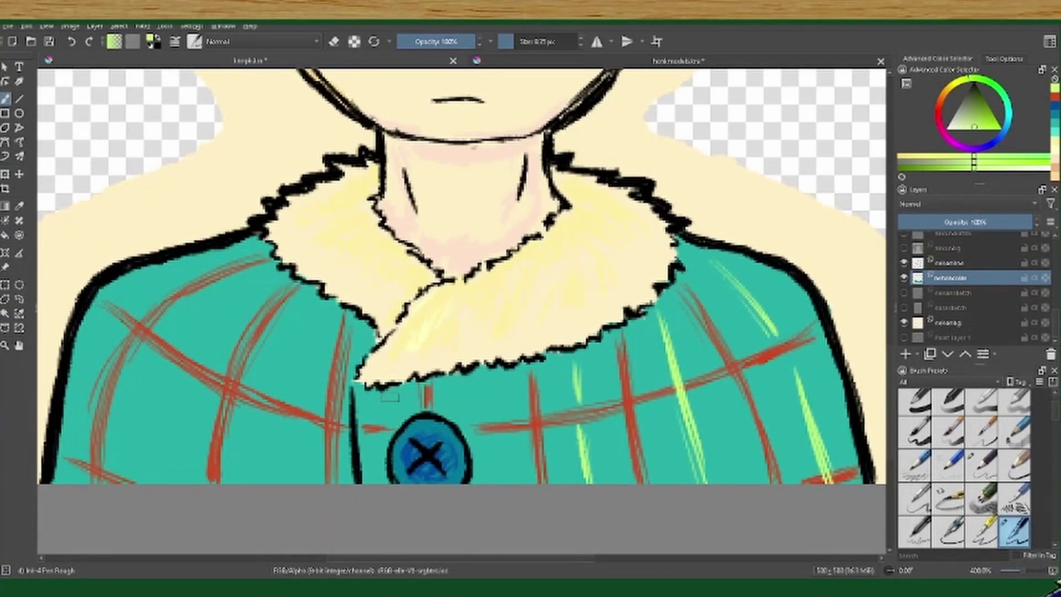
{"action": "left_click_drag", "start_coordinate": [481, 375], "coordinate": [491, 481]}
{"action": "left_click_drag", "start_coordinate": [485, 399], "coordinate": [494, 481]}
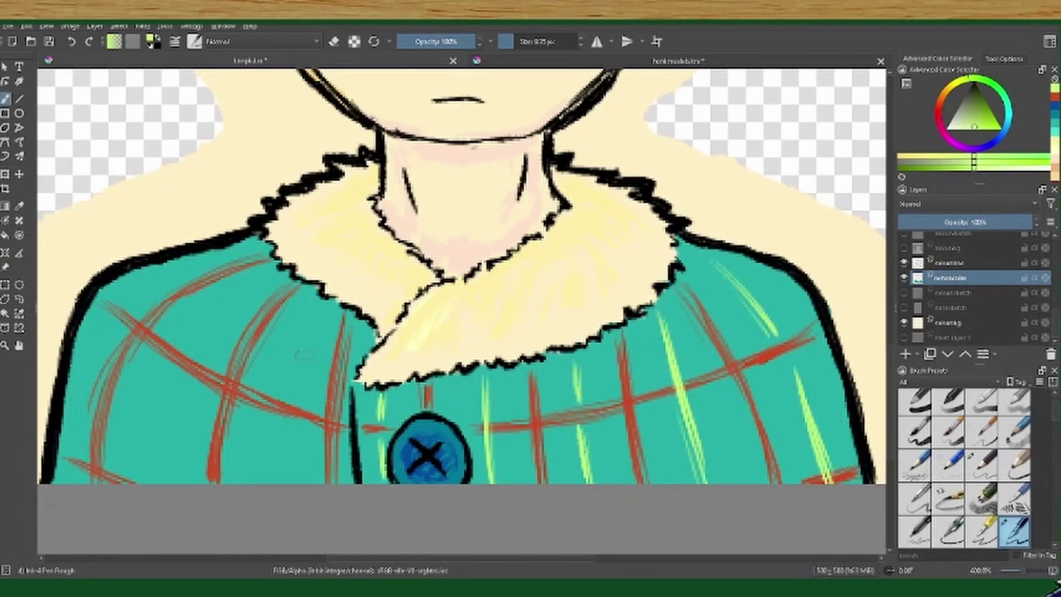
Step: Add light-green stripes on the left coat and left shoulder
{"action": "left_click_drag", "start_coordinate": [331, 307], "coordinate": [254, 483]}
{"action": "mouse_move", "coordinate": [278, 272]}
{"action": "left_mouse_down"}
{"action": "mouse_move", "coordinate": [183, 345]}
{"action": "mouse_move", "coordinate": [132, 477]}
{"action": "left_mouse_up"}
{"action": "left_click_drag", "start_coordinate": [213, 253], "coordinate": [88, 334]}
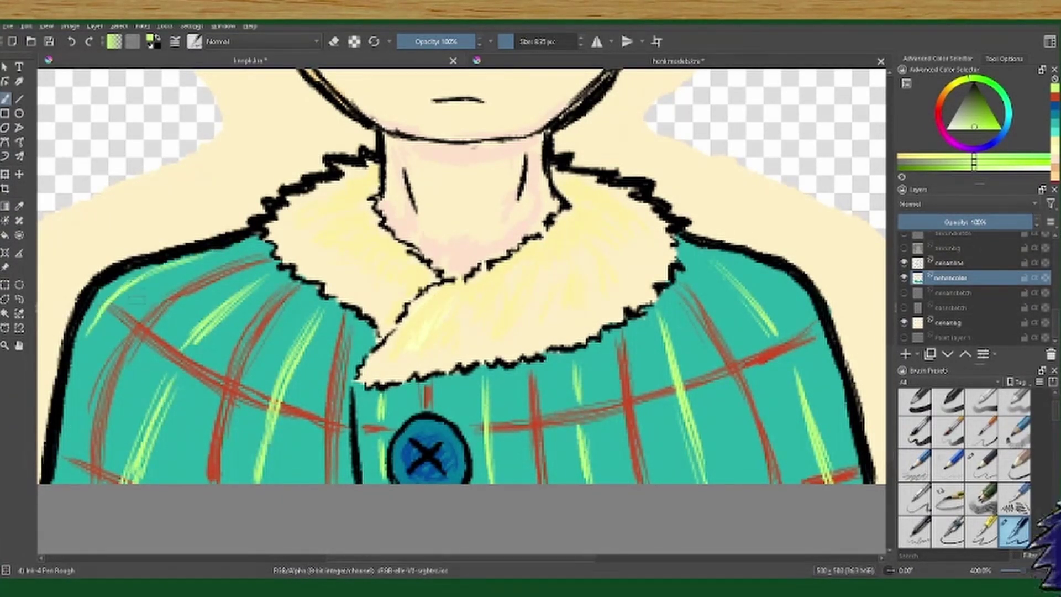
{"action": "left_click_drag", "start_coordinate": [130, 278], "coordinate": [84, 332]}
{"action": "left_click_drag", "start_coordinate": [97, 309], "coordinate": [62, 439]}
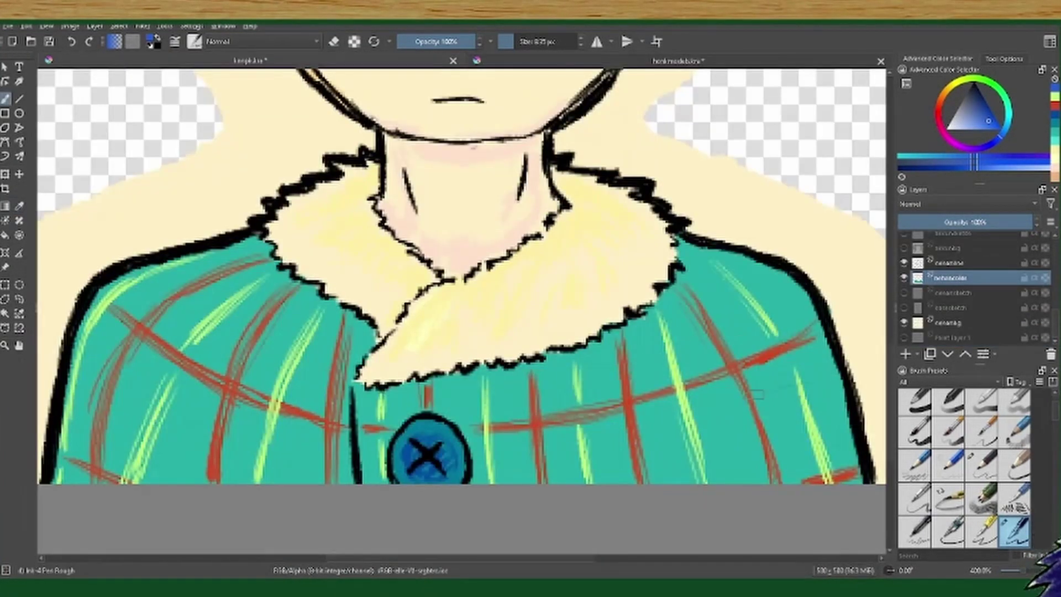
Step: Hatch blue strokes across the lower right and lower left coat
{"action": "left_click_drag", "start_coordinate": [690, 442], "coordinate": [835, 395]}
{"action": "mouse_move", "coordinate": [646, 469]}
{"action": "left_mouse_down"}
{"action": "mouse_move", "coordinate": [829, 419]}
{"action": "mouse_move", "coordinate": [712, 431]}
{"action": "left_mouse_up"}
{"action": "left_click_drag", "start_coordinate": [608, 458], "coordinate": [487, 464]}
{"action": "left_click_drag", "start_coordinate": [486, 472], "coordinate": [605, 478]}
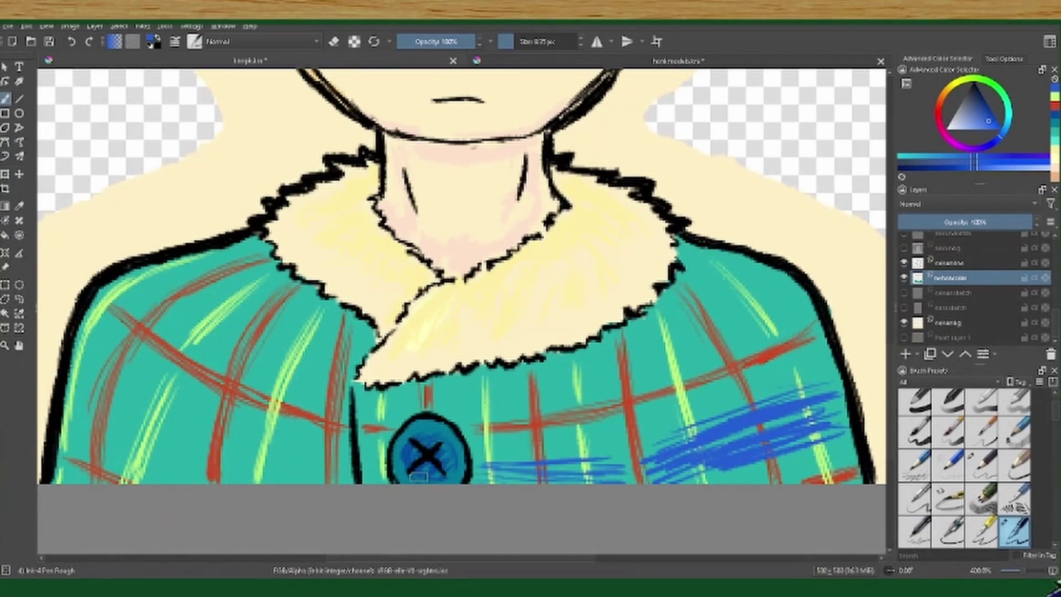
{"action": "left_click_drag", "start_coordinate": [260, 433], "coordinate": [348, 461]}
{"action": "left_click_drag", "start_coordinate": [226, 450], "coordinate": [376, 480]}
{"action": "left_click_drag", "start_coordinate": [499, 475], "coordinate": [600, 467]}
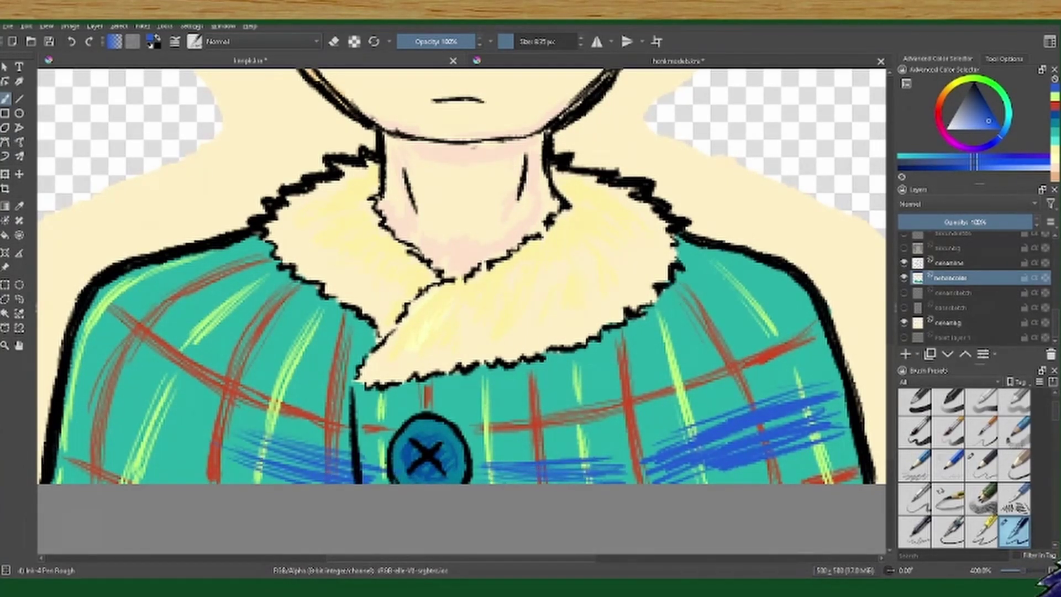
Step: Hatch blue over the left and upper-left coat and below the collar on the right
{"action": "left_click_drag", "start_coordinate": [78, 359], "coordinate": [194, 400]}
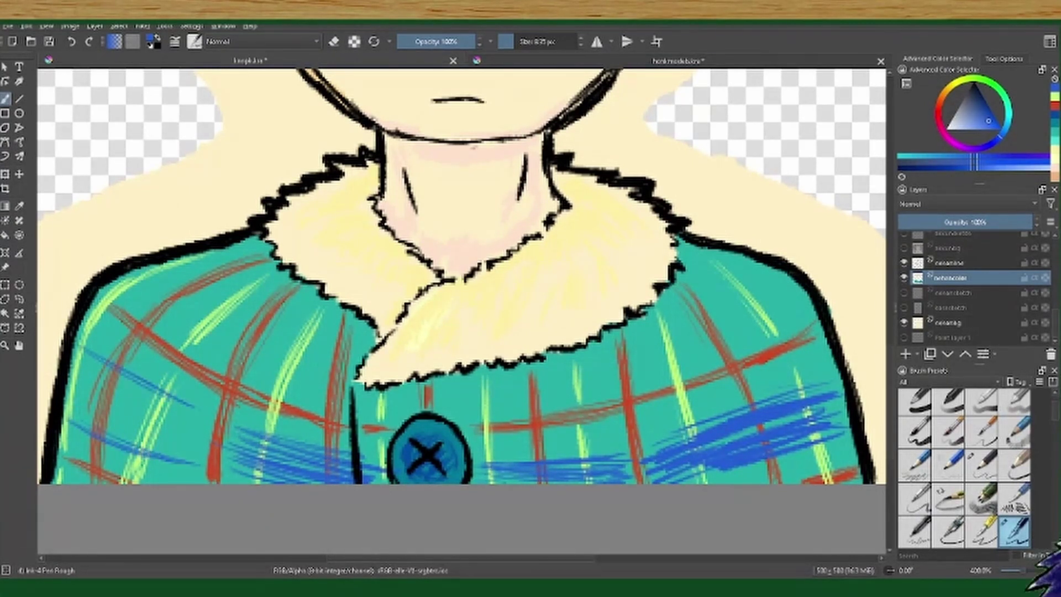
{"action": "left_click_drag", "start_coordinate": [74, 387], "coordinate": [215, 430]}
{"action": "left_click_drag", "start_coordinate": [67, 412], "coordinate": [170, 442]}
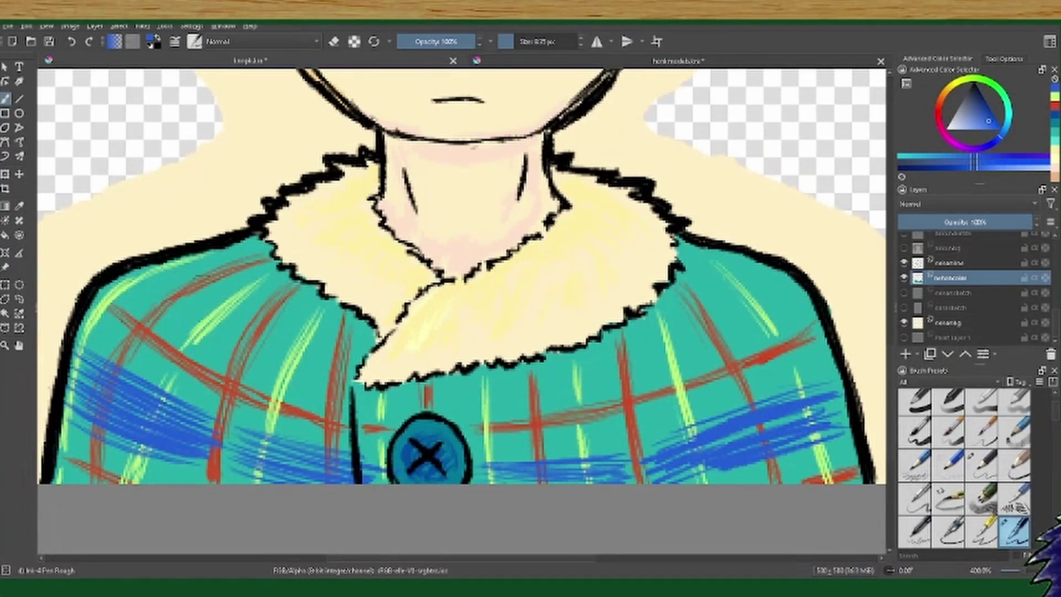
{"action": "left_click_drag", "start_coordinate": [144, 268], "coordinate": [204, 274]}
{"action": "mouse_move", "coordinate": [191, 301]}
{"action": "left_mouse_down"}
{"action": "mouse_move", "coordinate": [273, 354]}
{"action": "mouse_move", "coordinate": [332, 359]}
{"action": "mouse_move", "coordinate": [329, 379]}
{"action": "left_mouse_up"}
{"action": "mouse_move", "coordinate": [458, 382]}
{"action": "left_mouse_down"}
{"action": "mouse_move", "coordinate": [605, 359]}
{"action": "mouse_move", "coordinate": [735, 312]}
{"action": "left_mouse_up"}
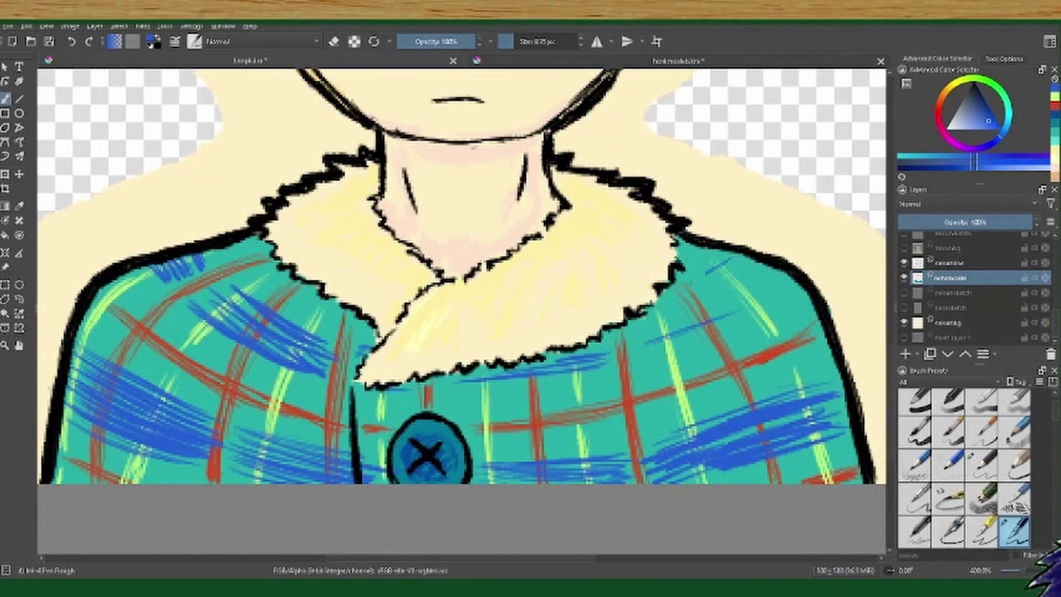
{"action": "left_click_drag", "start_coordinate": [657, 304], "coordinate": [757, 262]}
{"action": "left_click_drag", "start_coordinate": [633, 343], "coordinate": [696, 304]}
{"action": "scroll", "coordinate": [458, 310], "scroll_direction": "up", "scroll_amount": 3}
Step: Make Paint layer 1 visible to reveal the grey backdrop, then select the nenanbg layer
{"action": "scroll", "coordinate": [458, 309], "scroll_direction": "up", "scroll_amount": 5}
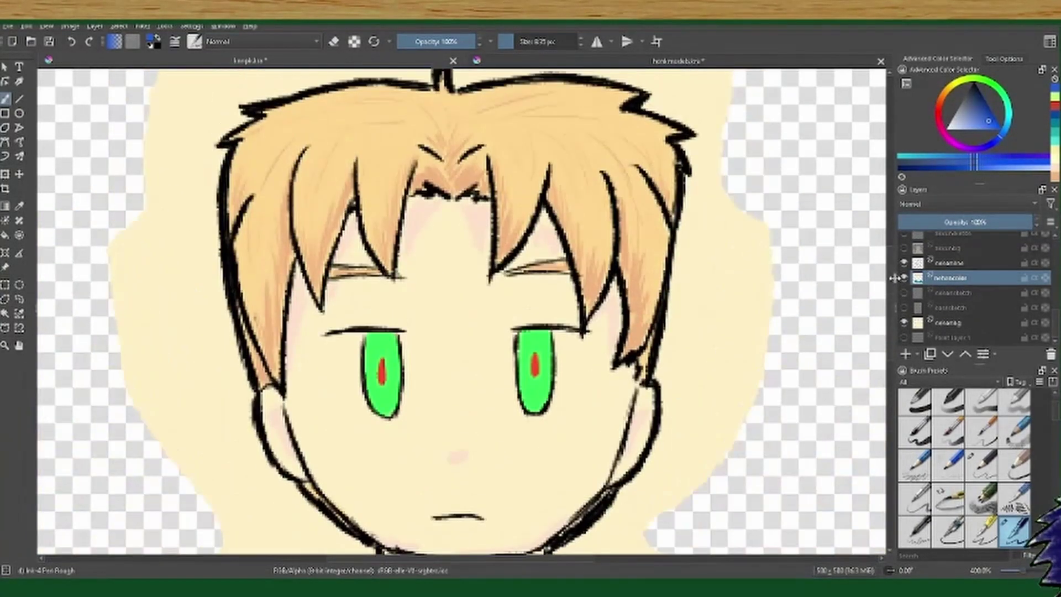
{"action": "left_click", "coordinate": [904, 337]}
{"action": "left_click", "coordinate": [946, 323]}
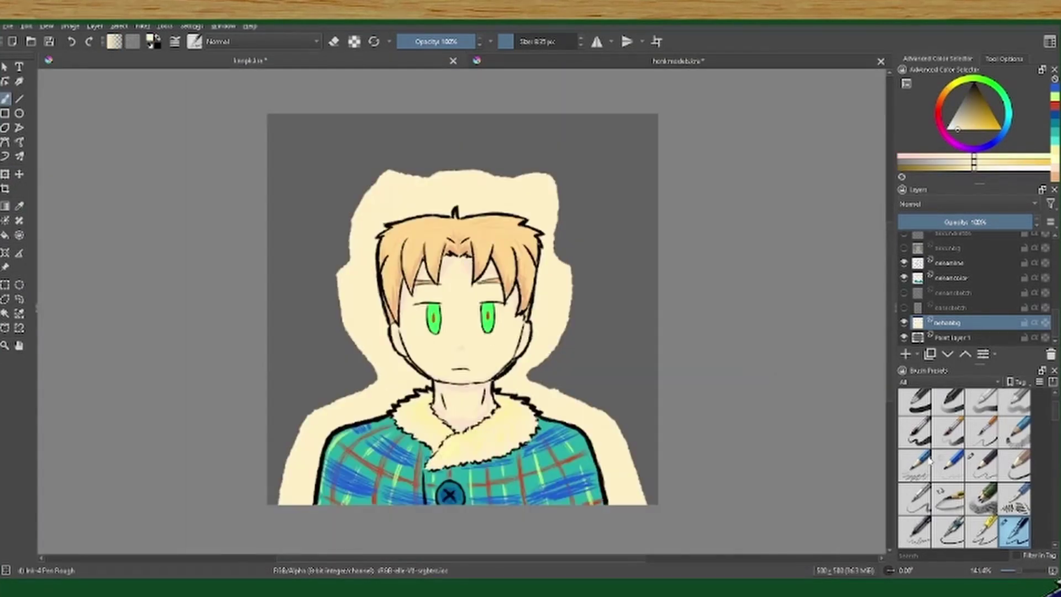
Step: Zoom out to fit and erase the cream halo along the figure's left and top with a larger brush
{"action": "key", "text": "minus"}
{"action": "key", "text": "minus"}
{"action": "key", "text": "minus"}
{"action": "left_click_drag", "start_coordinate": [542, 243], "coordinate": [558, 239]}
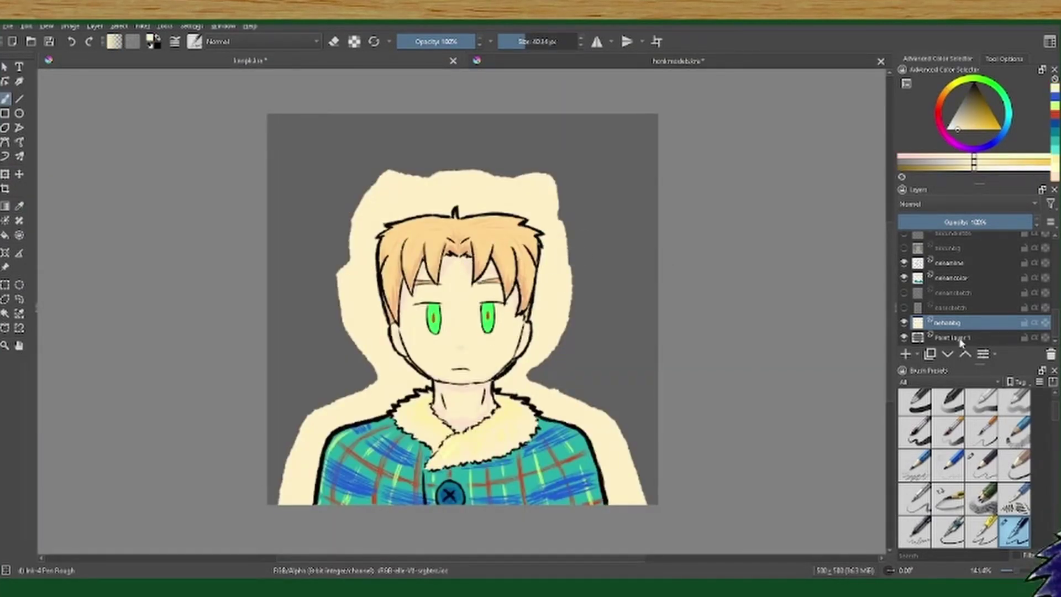
{"action": "mouse_move", "coordinate": [381, 359]}
{"action": "left_mouse_down"}
{"action": "mouse_move", "coordinate": [460, 176]}
{"action": "mouse_move", "coordinate": [550, 323]}
{"action": "left_mouse_up"}
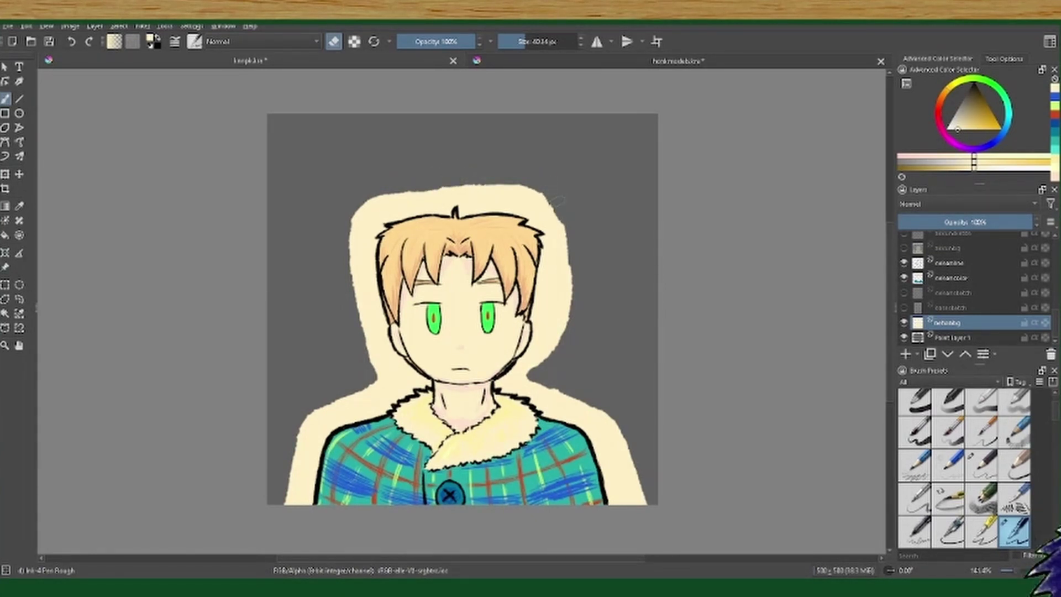
{"action": "key", "text": "e"}
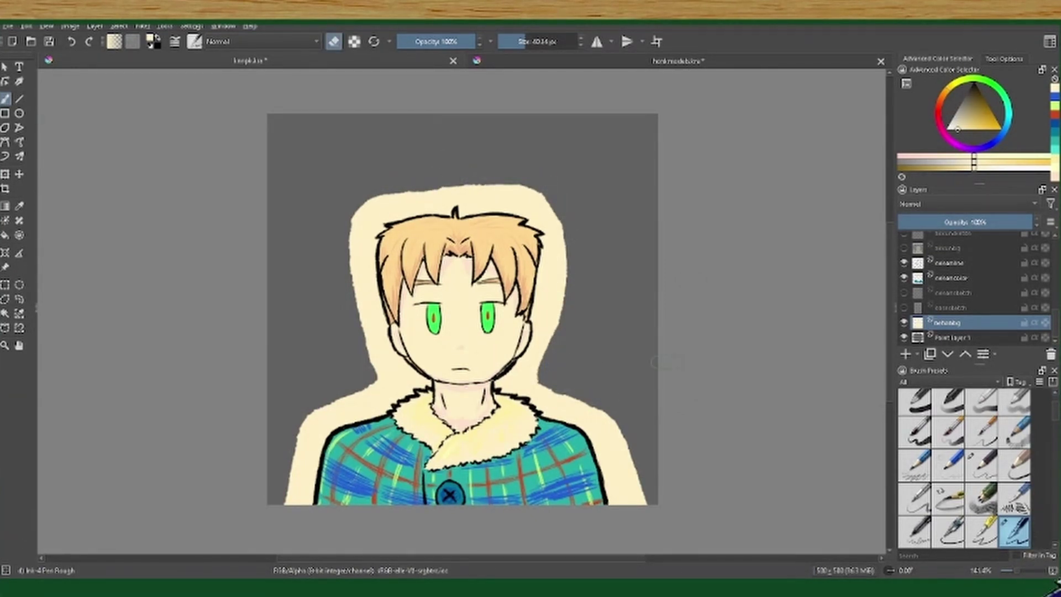